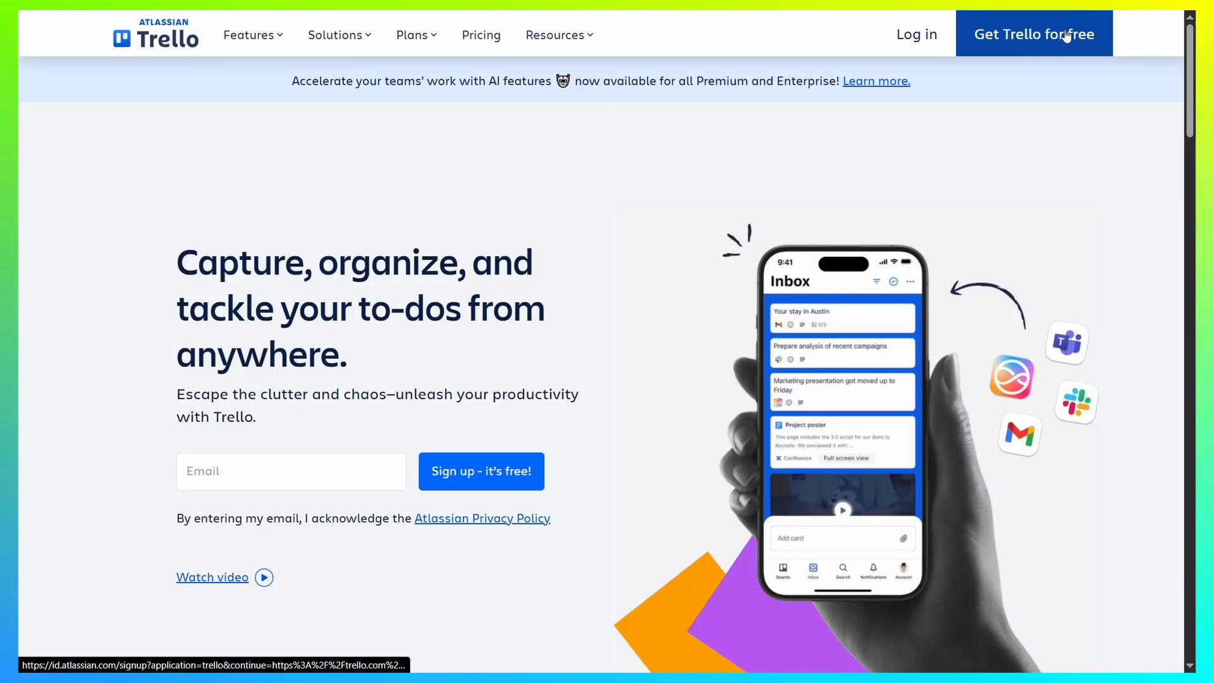
- Sign up for a free Trello account using Google
{"action": "left_click", "coordinate": [1048, 37]}
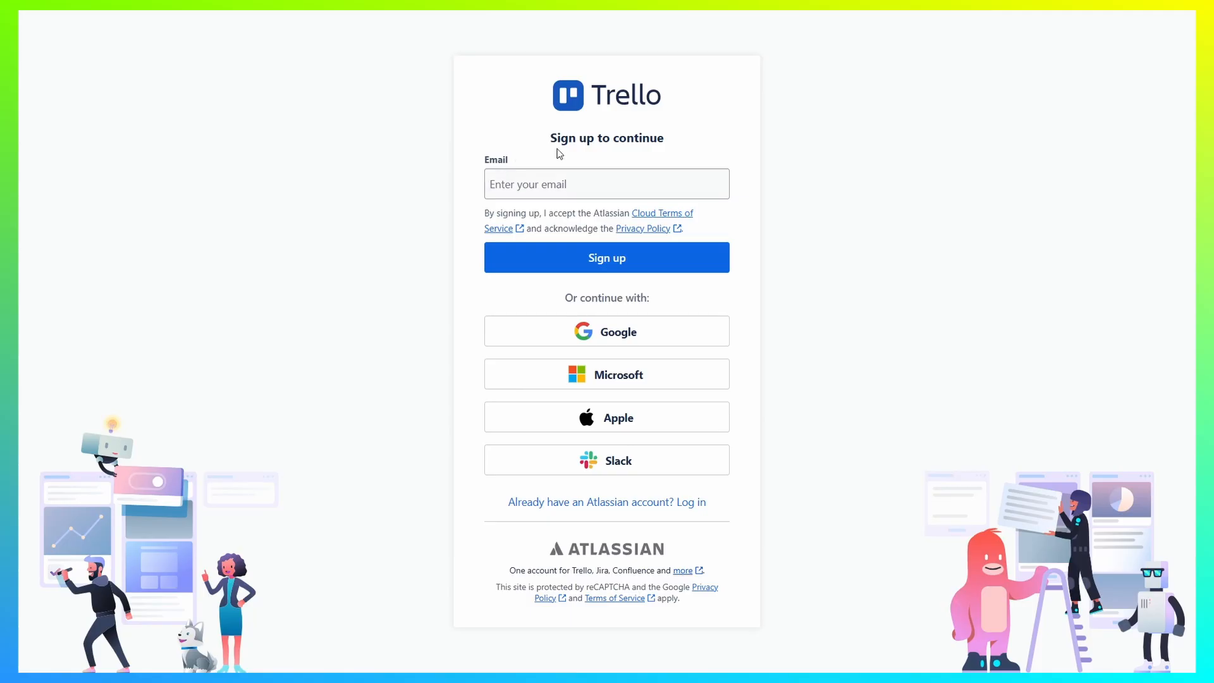
{"action": "left_click_drag", "start_coordinate": [470, 161], "coordinate": [541, 154]}
{"action": "left_click", "coordinate": [608, 341]}
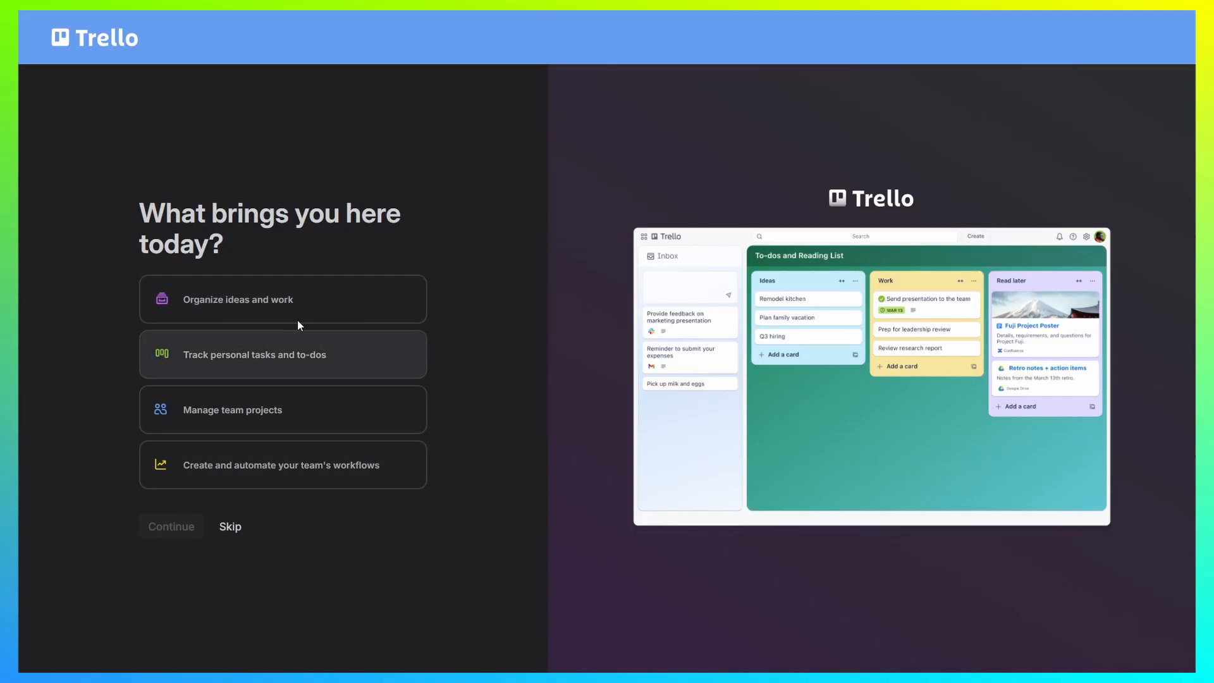
- Skip the onboarding question and advance through the Inbox and board introduction to the first board
{"action": "left_click", "coordinate": [230, 528]}
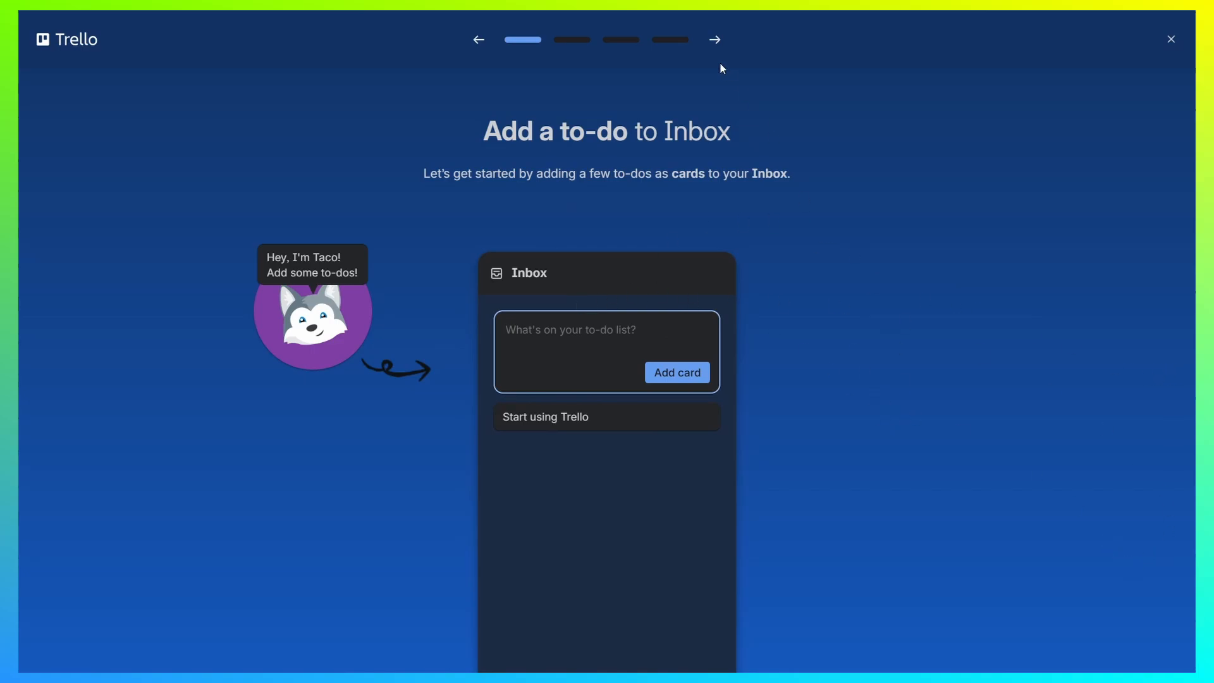
{"action": "left_click", "coordinate": [716, 41]}
{"action": "left_click", "coordinate": [716, 42]}
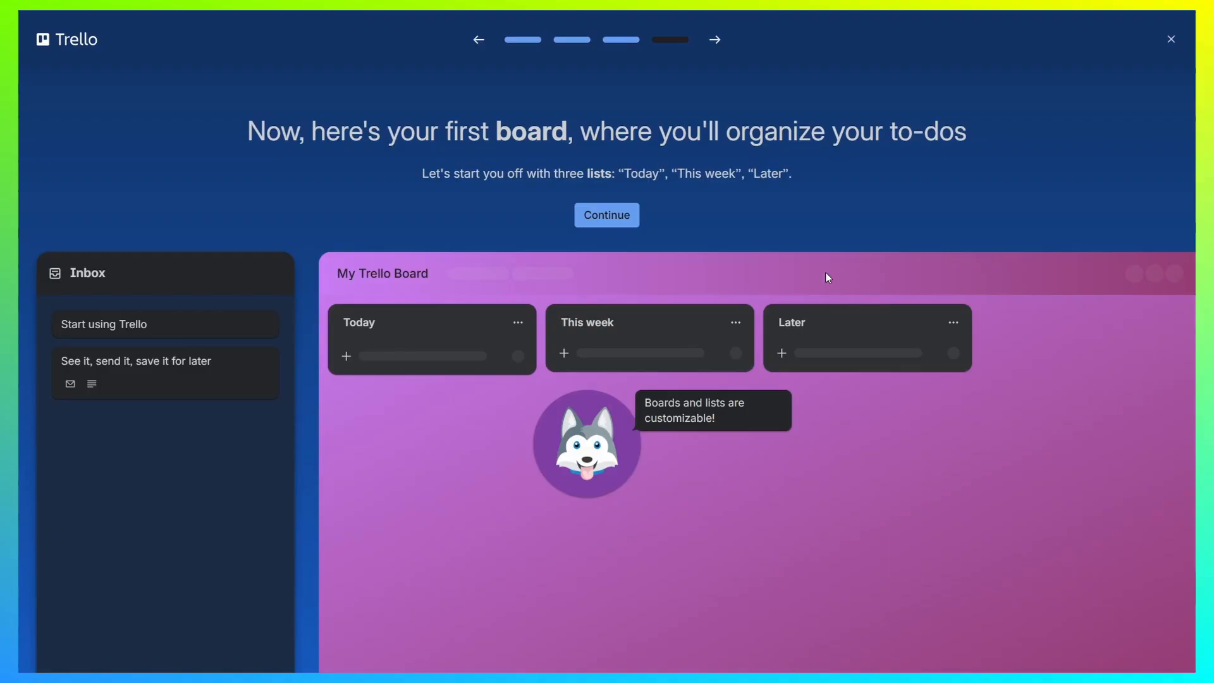
{"action": "left_click", "coordinate": [616, 217]}
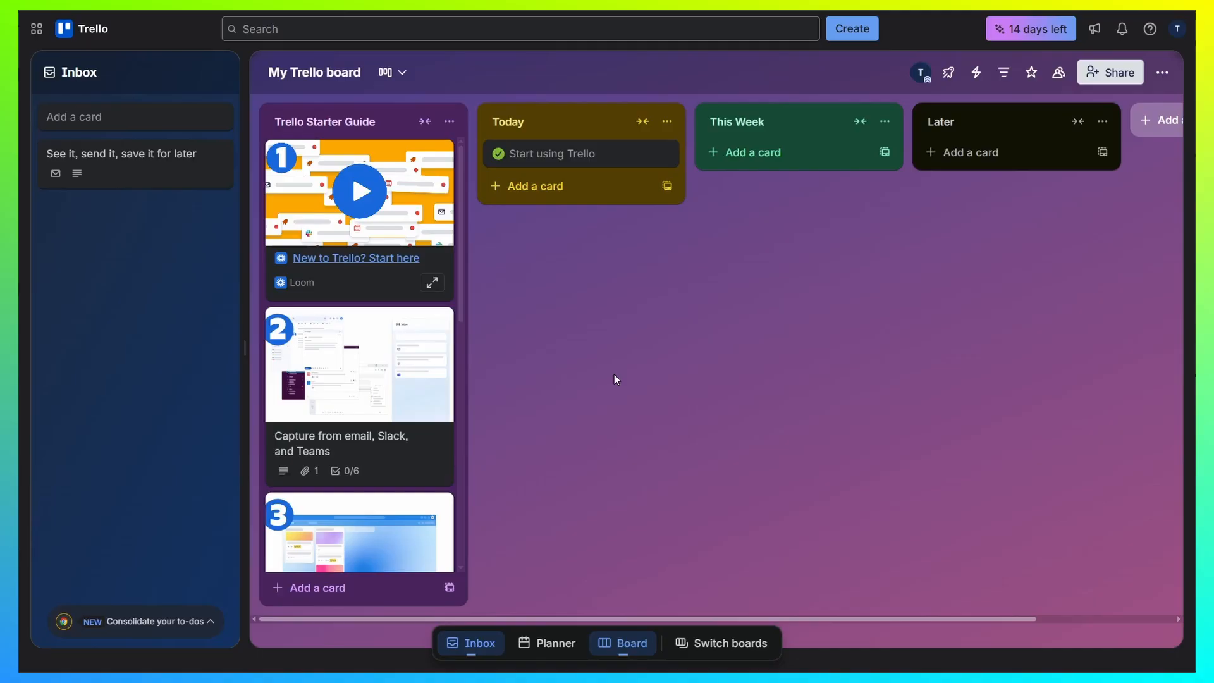
- Go to the workspace boards page and collapse and re-expand the Trello Workspace navigation section
{"action": "left_click", "coordinate": [87, 31]}
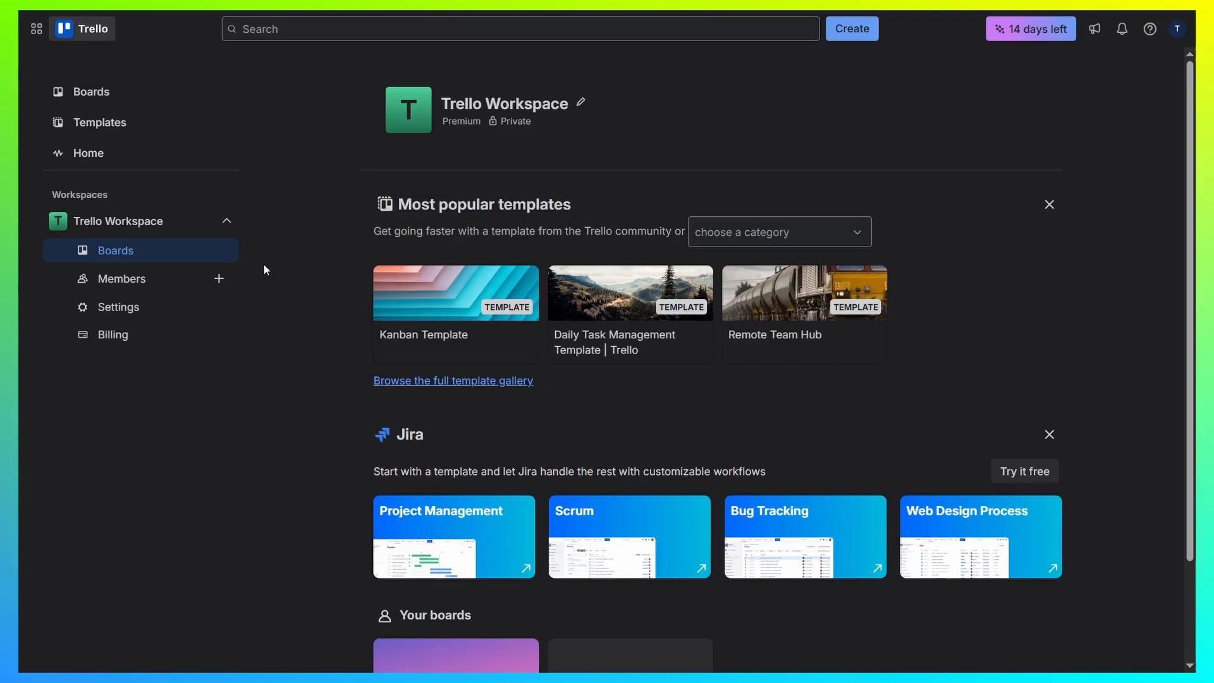
{"action": "left_click", "coordinate": [164, 229]}
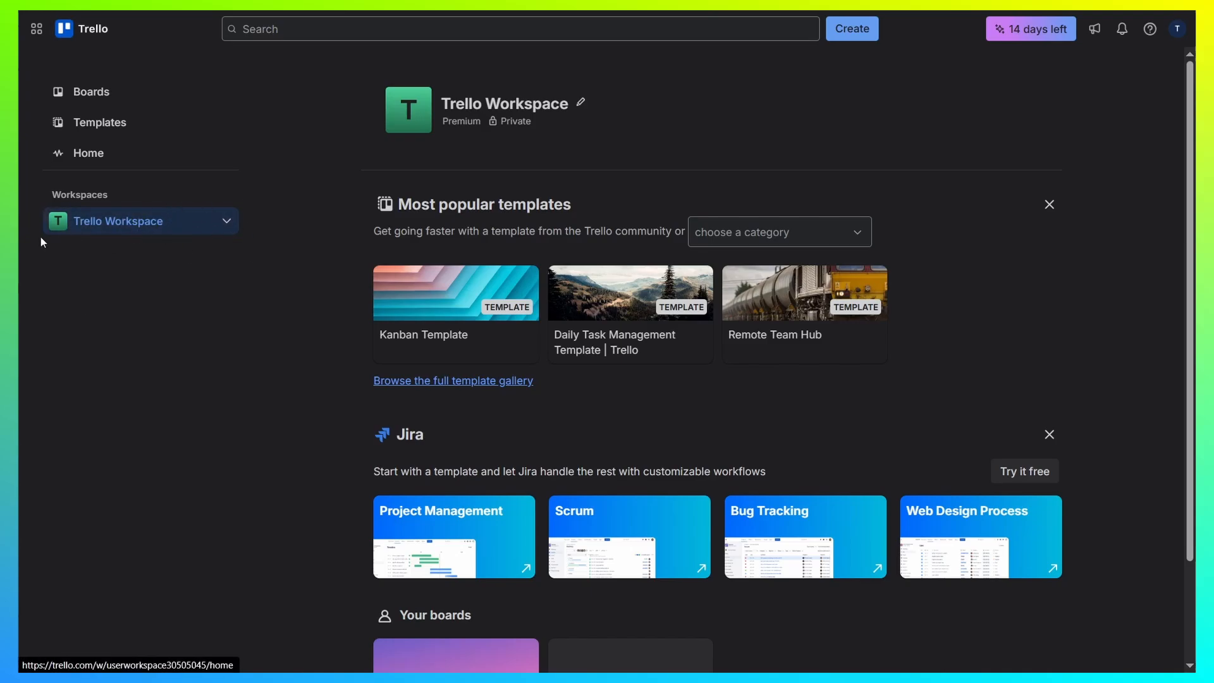
{"action": "left_click", "coordinate": [203, 223]}
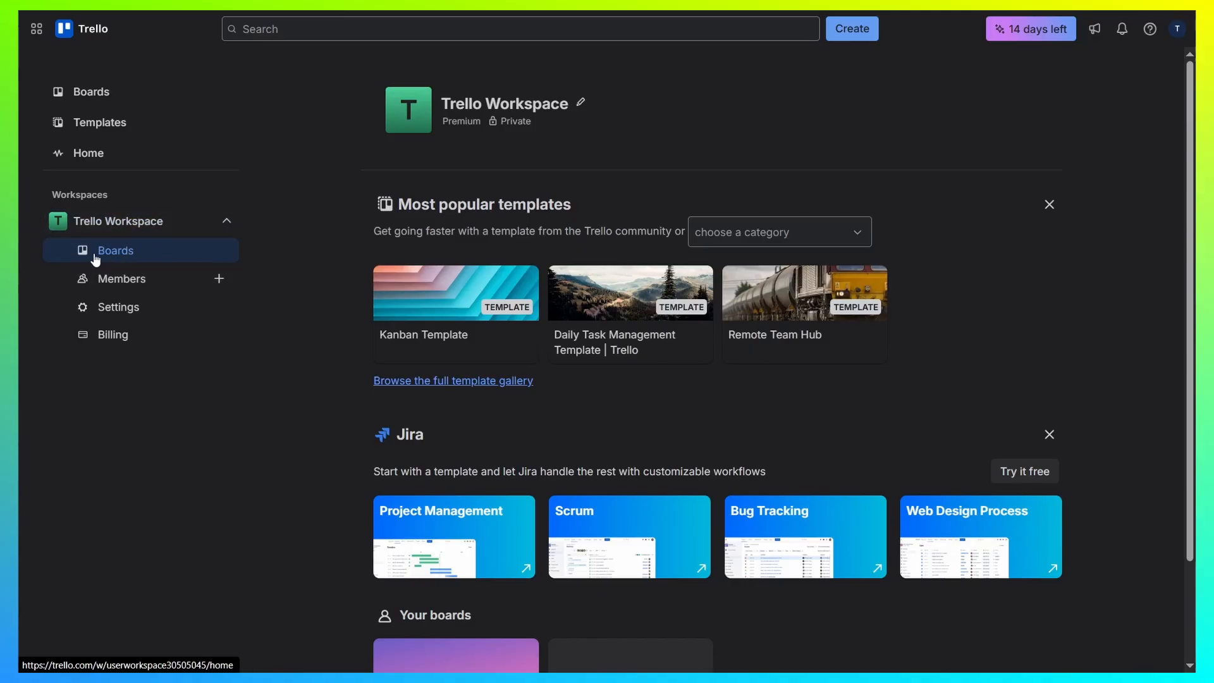
- Start a new board with the plain blue gradient background and the title "Test 1 Board"
{"action": "scroll", "coordinate": [414, 310], "scroll_direction": "down", "scroll_amount": 2}
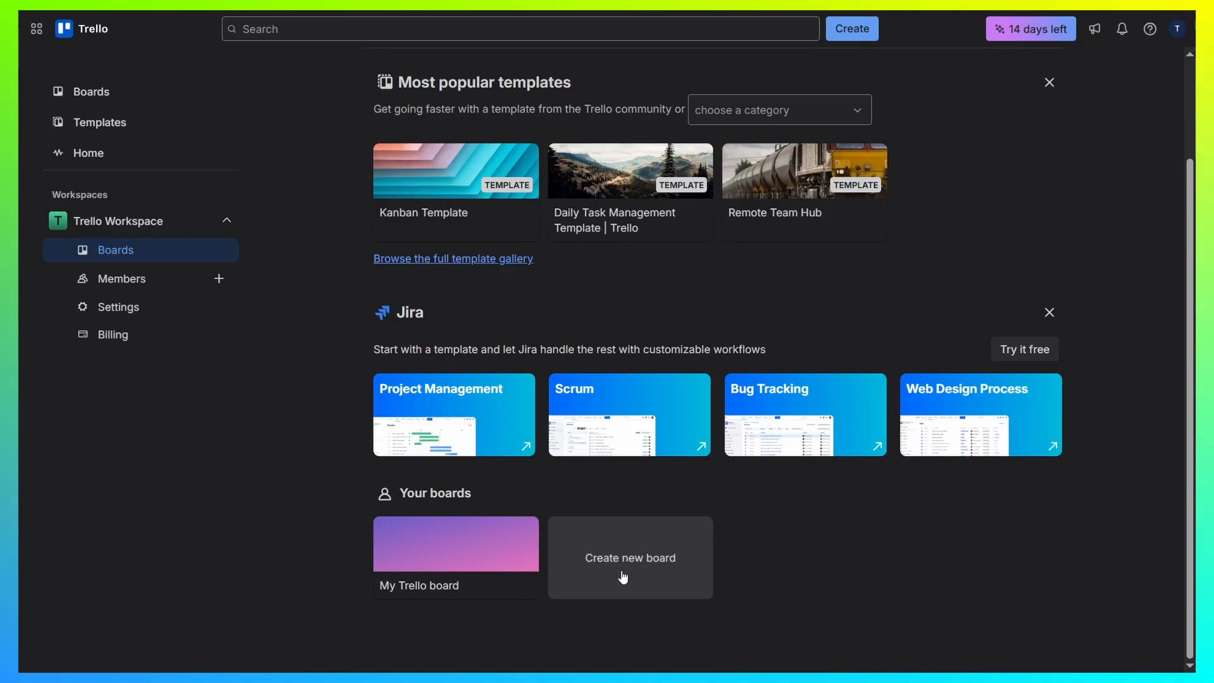
{"action": "left_click", "coordinate": [654, 573]}
{"action": "left_click", "coordinate": [807, 312]}
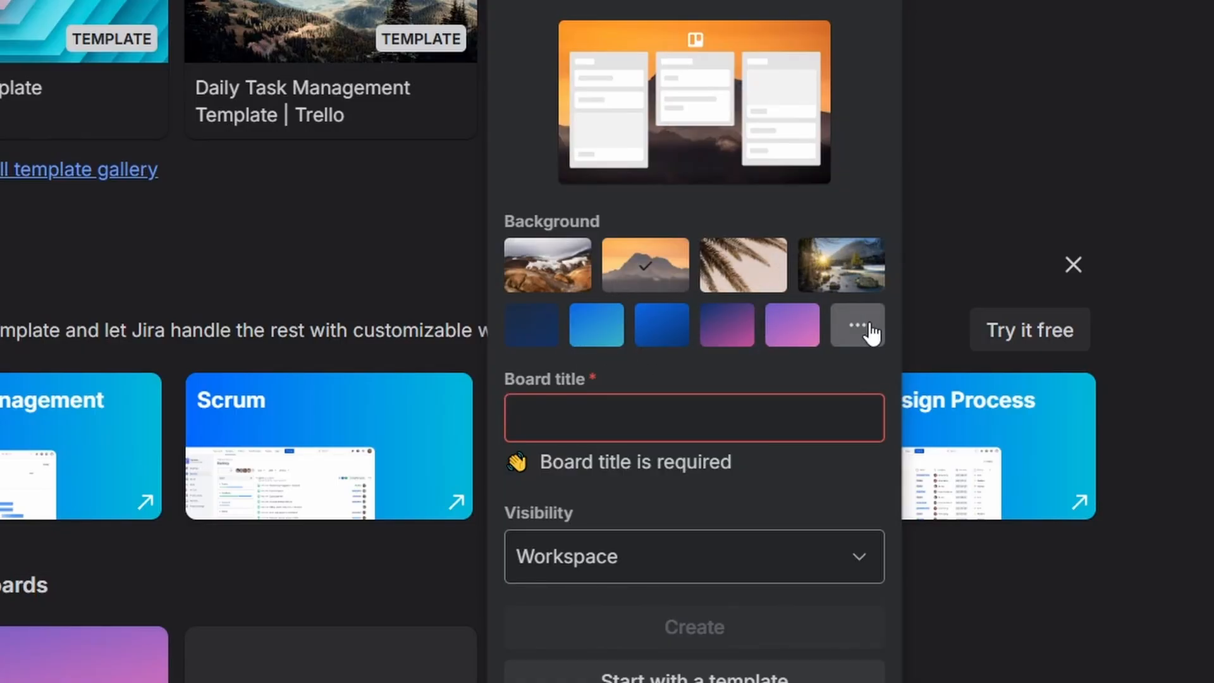
{"action": "left_click", "coordinate": [661, 324]}
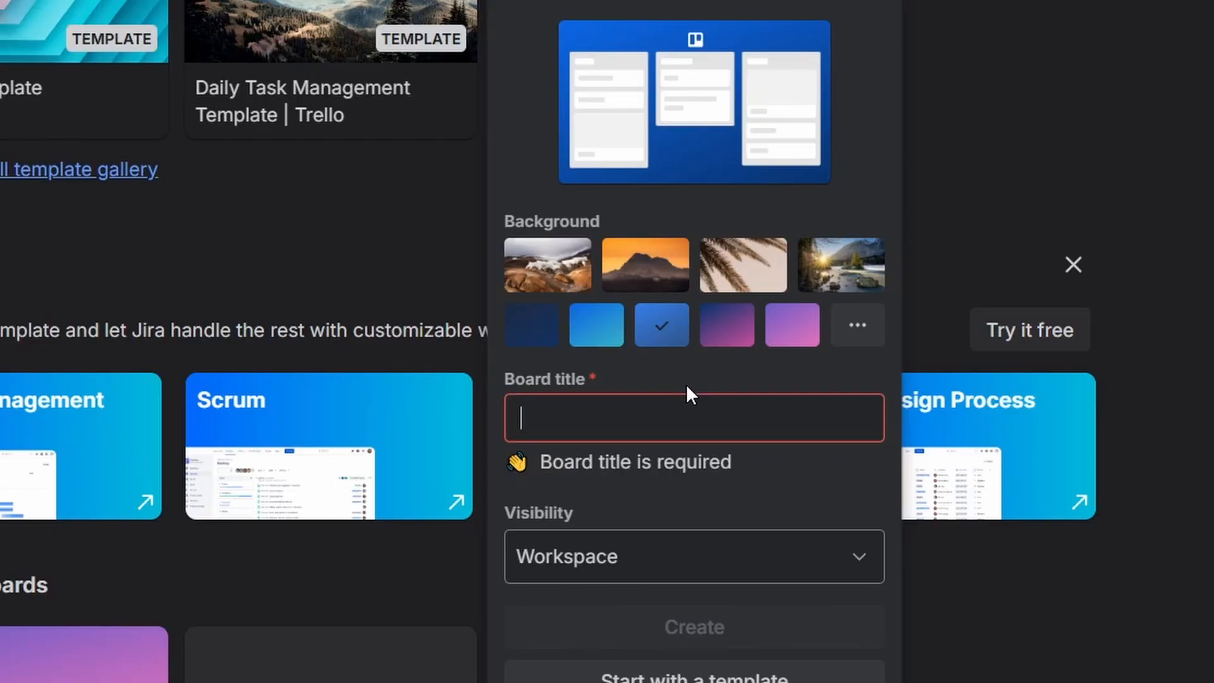
{"action": "type", "text": "Test 1 Board"}
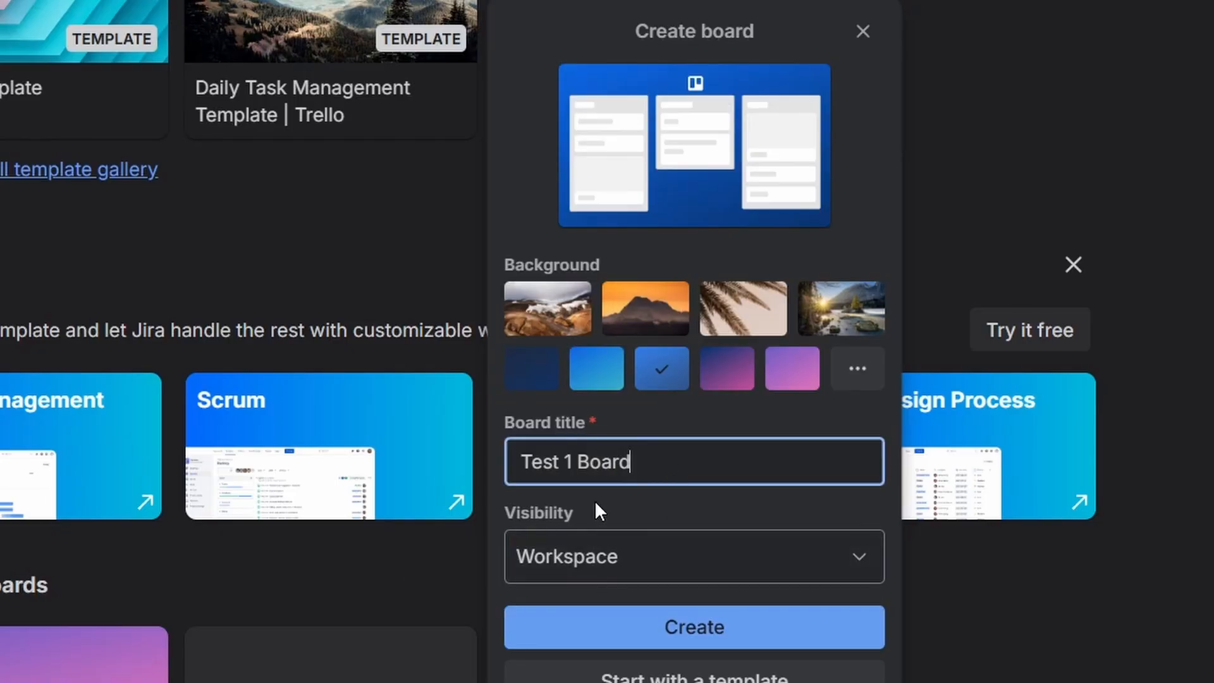
- Review the visibility options, choose Workspace visibility and create the board
{"action": "scroll", "coordinate": [632, 461], "scroll_direction": "down", "scroll_amount": 3}
{"action": "left_click", "coordinate": [677, 386]}
{"action": "scroll", "coordinate": [515, 474], "scroll_direction": "down", "scroll_amount": 1}
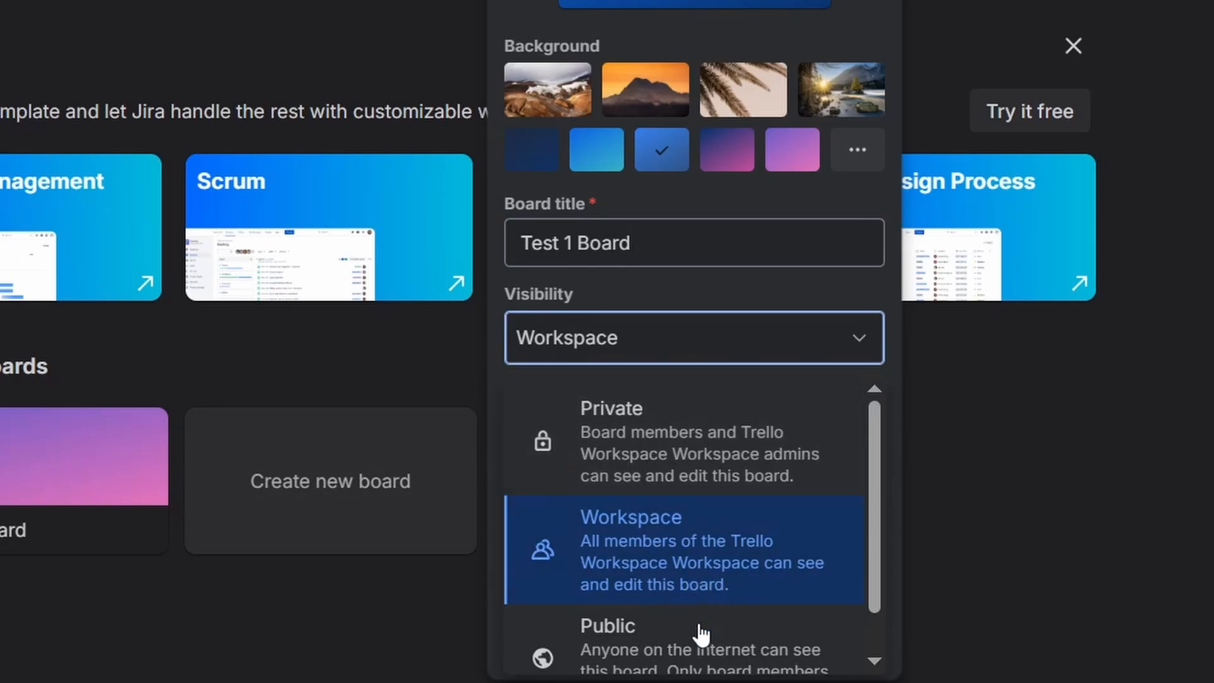
{"action": "scroll", "coordinate": [721, 653], "scroll_direction": "down", "scroll_amount": 1}
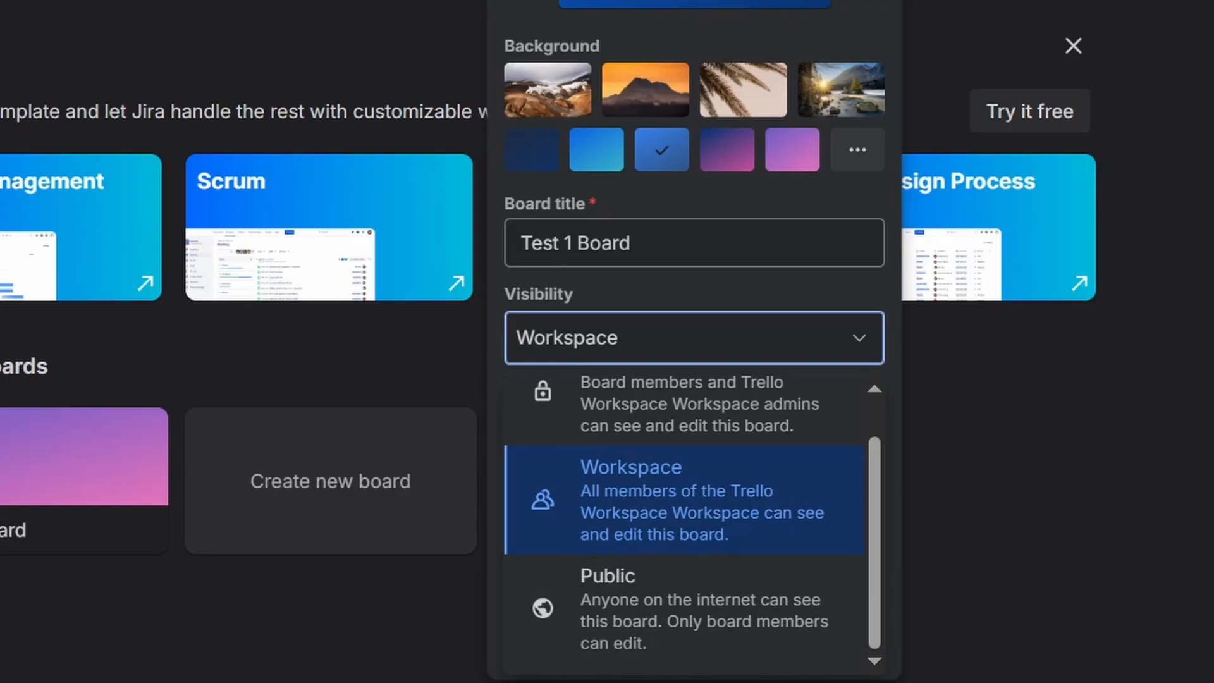
{"action": "left_click", "coordinate": [686, 509]}
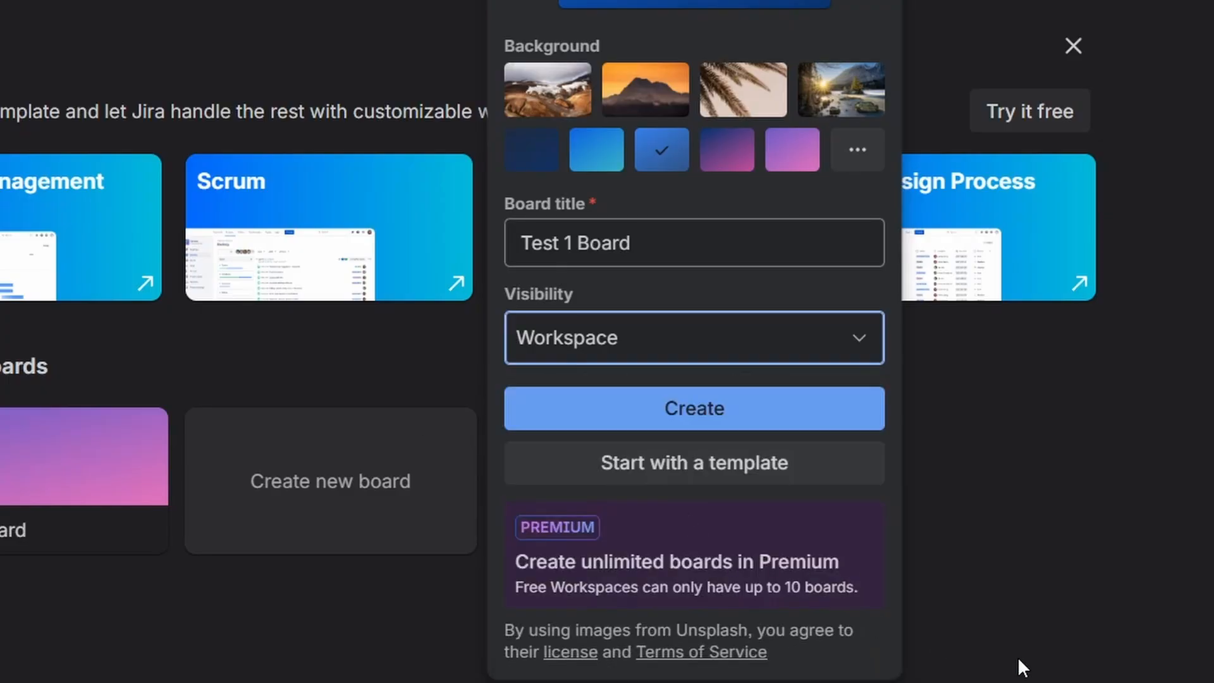
{"action": "left_click", "coordinate": [721, 422]}
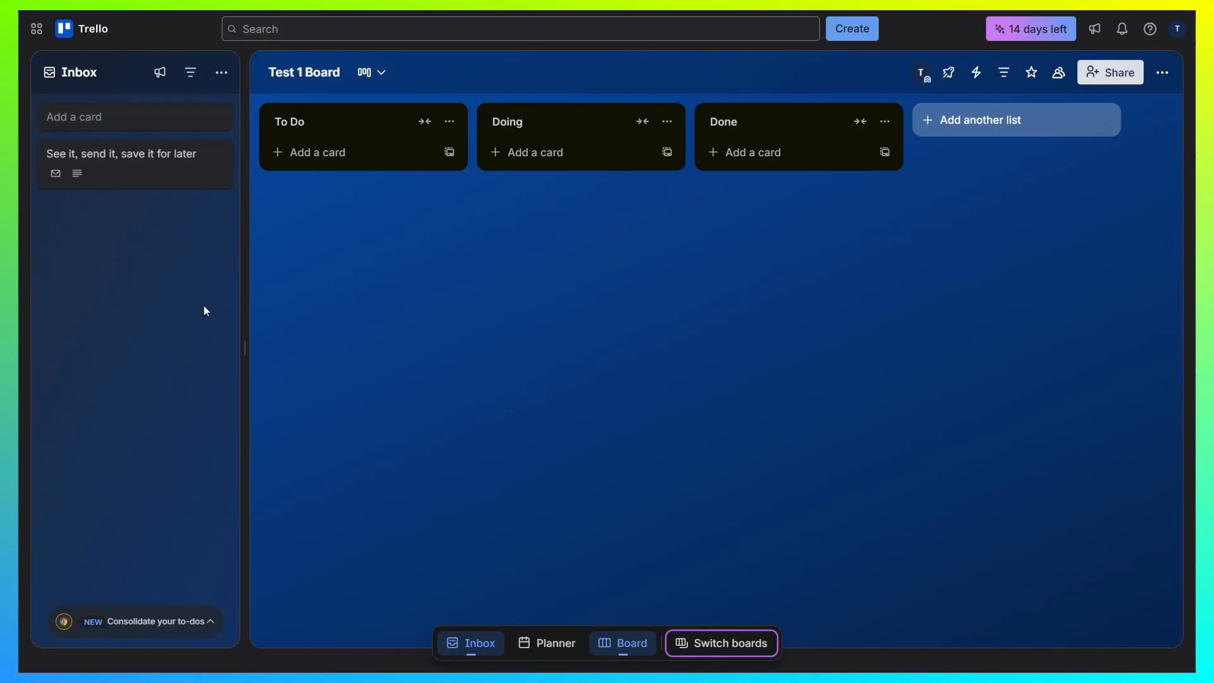
- Hide the Inbox and add a list named "Backlog" to the board
{"action": "left_click", "coordinate": [471, 650]}
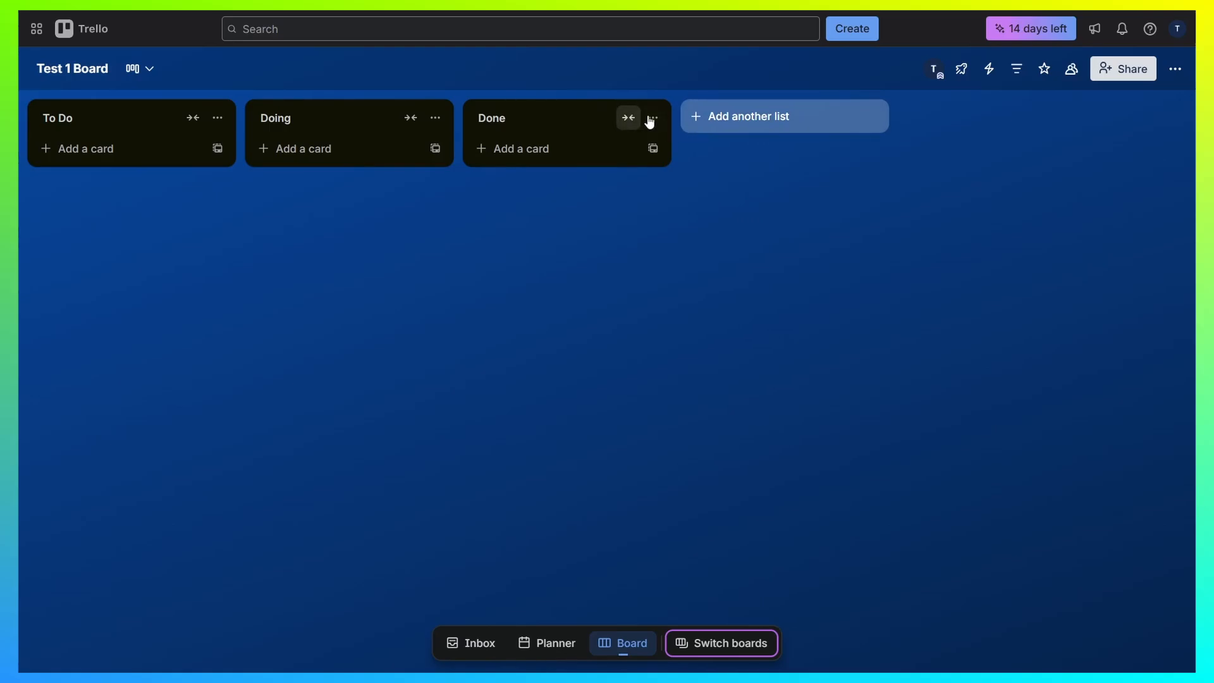
{"action": "left_click", "coordinate": [752, 121]}
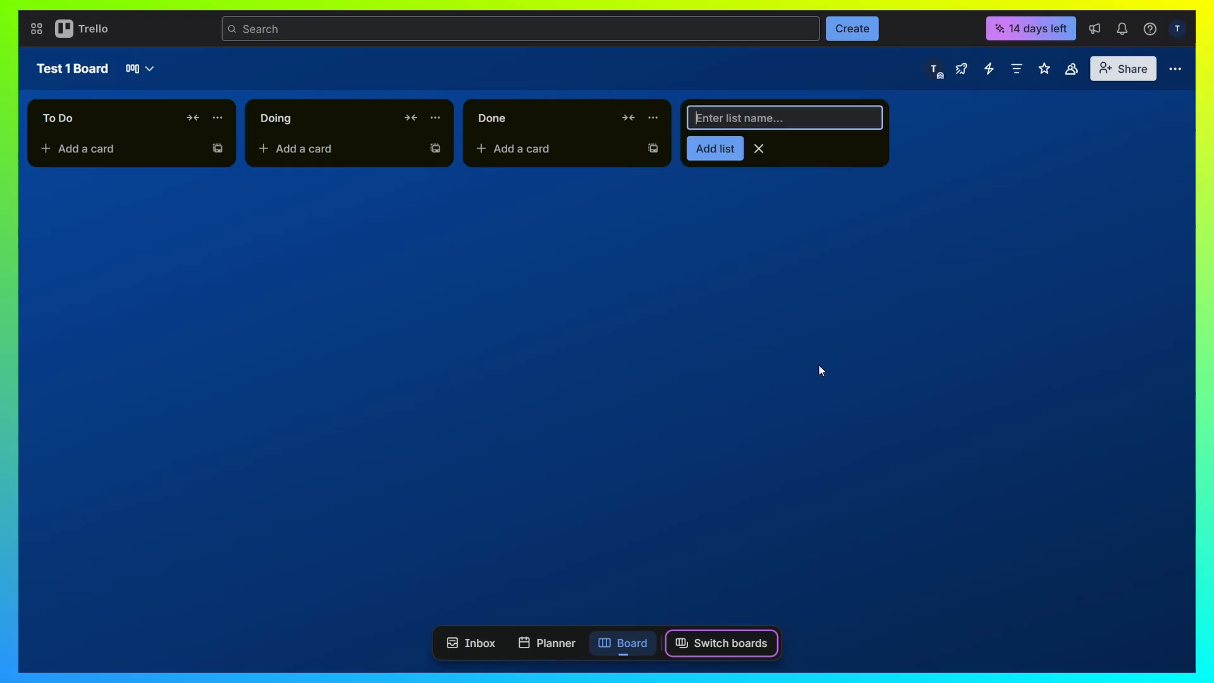
{"action": "type", "text": "Backlog"}
{"action": "left_click", "coordinate": [716, 149]}
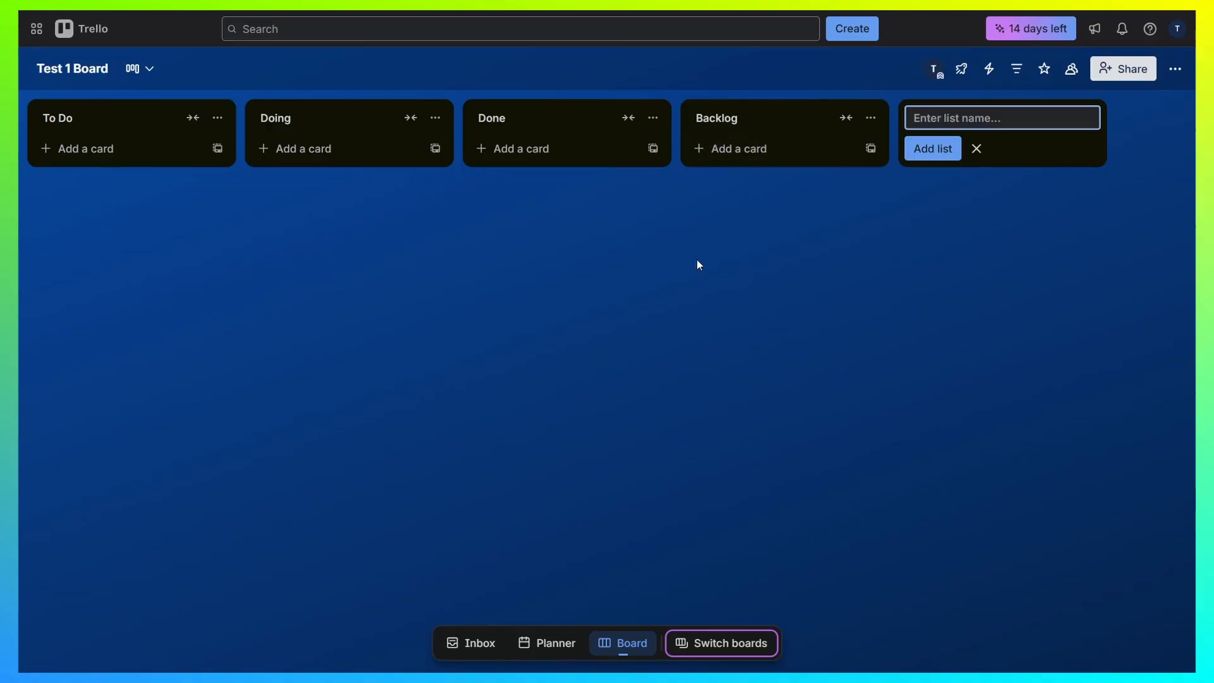
{"action": "left_click", "coordinate": [445, 320]}
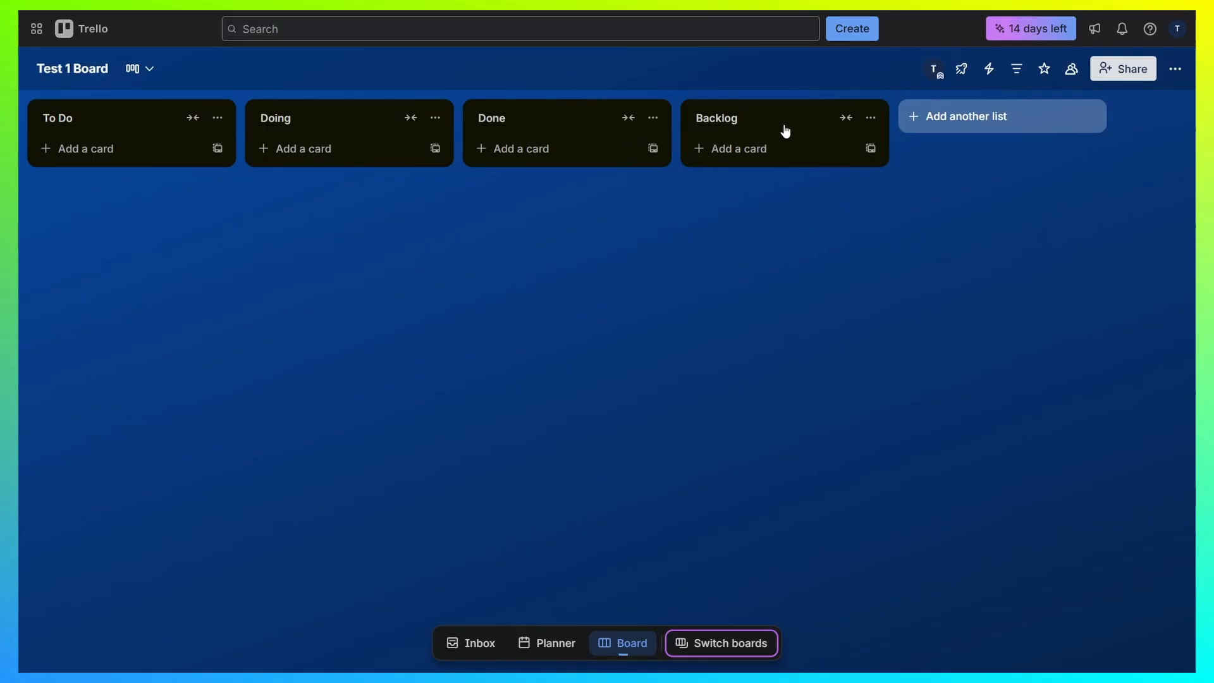
- Move the Backlog list to position 1 on Test 1 Board
{"action": "left_click", "coordinate": [873, 119]}
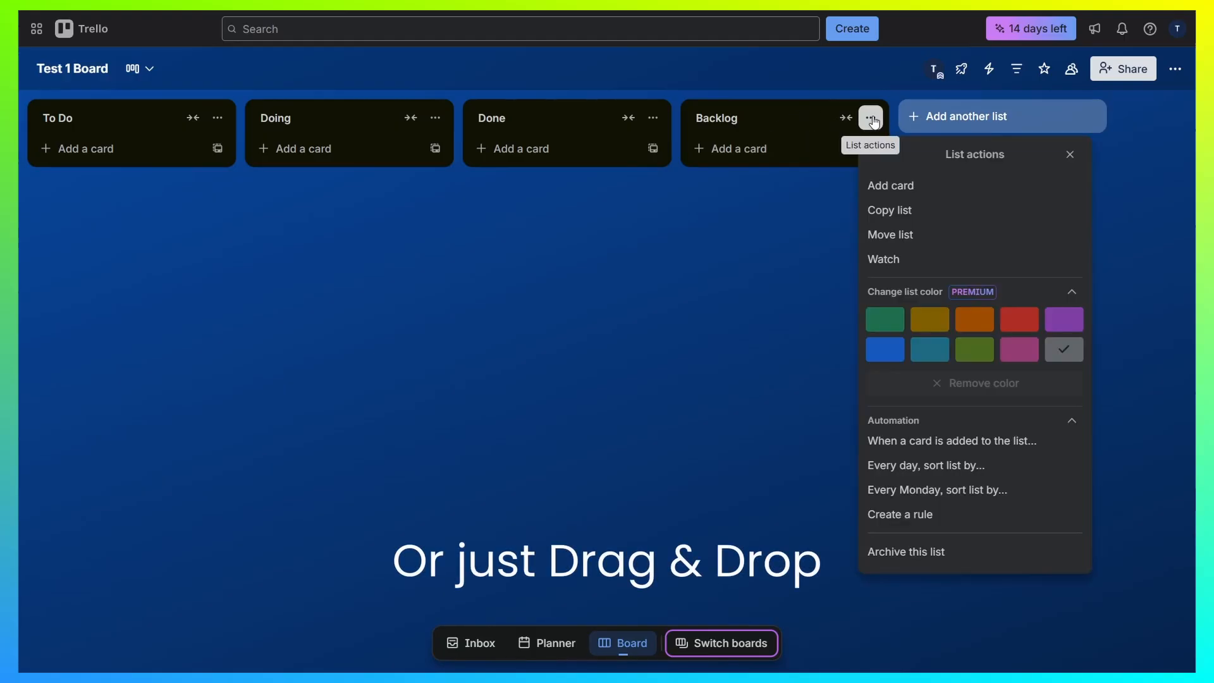
{"action": "left_click", "coordinate": [932, 238]}
{"action": "left_click", "coordinate": [925, 271]}
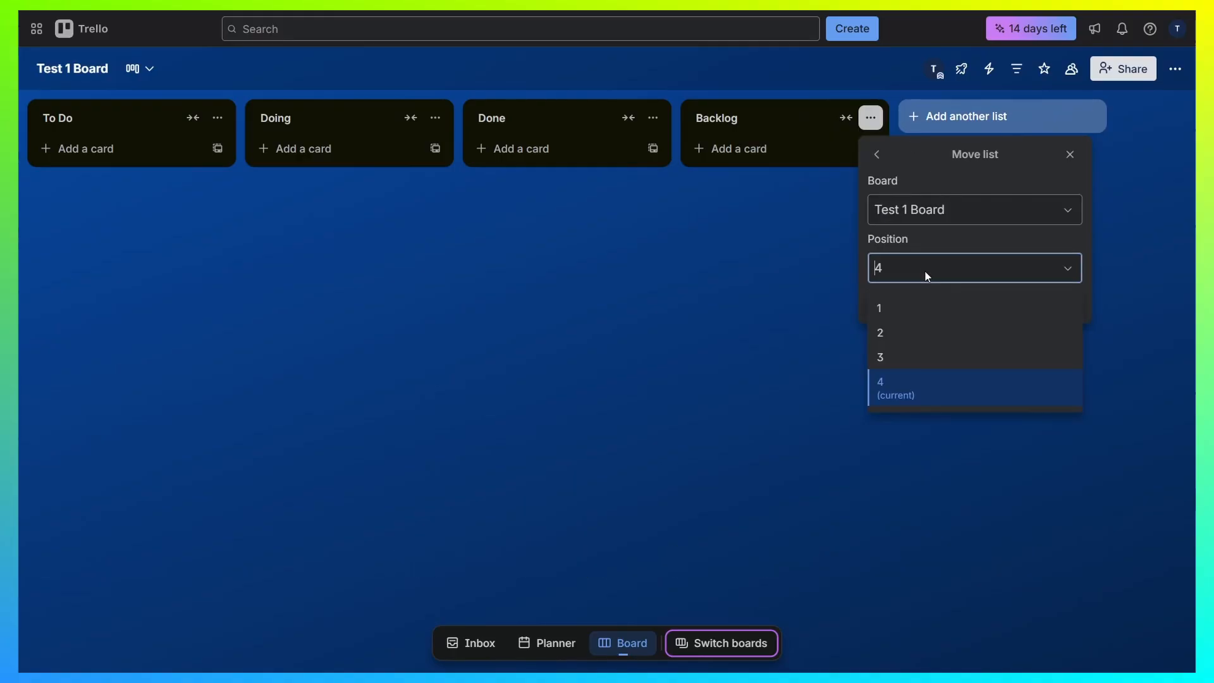
{"action": "left_click", "coordinate": [904, 309]}
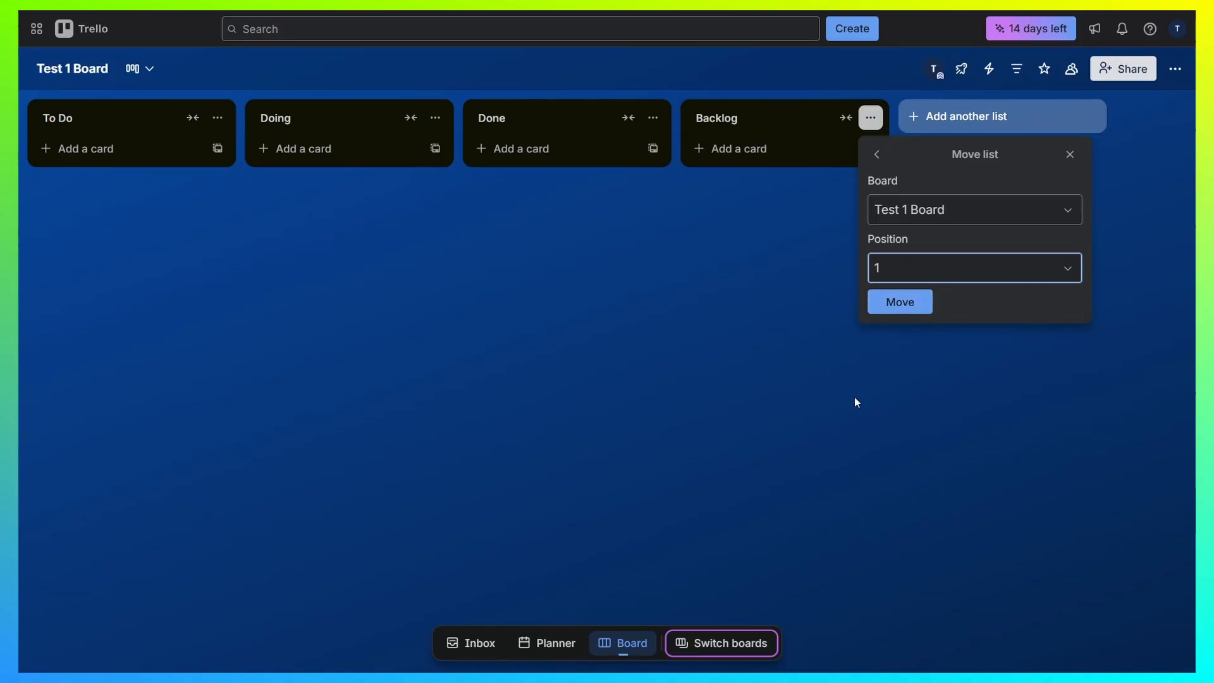
{"action": "left_click", "coordinate": [911, 308]}
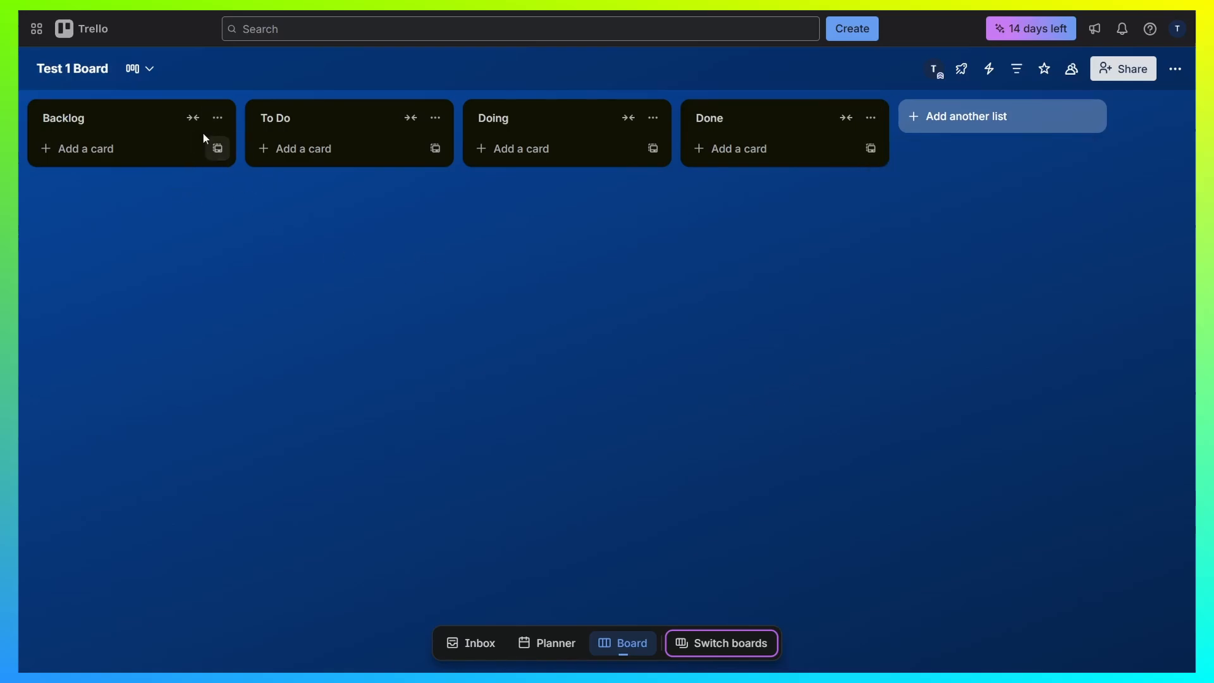
- Collapse and re-expand the Backlog list twice
{"action": "left_click", "coordinate": [192, 117]}
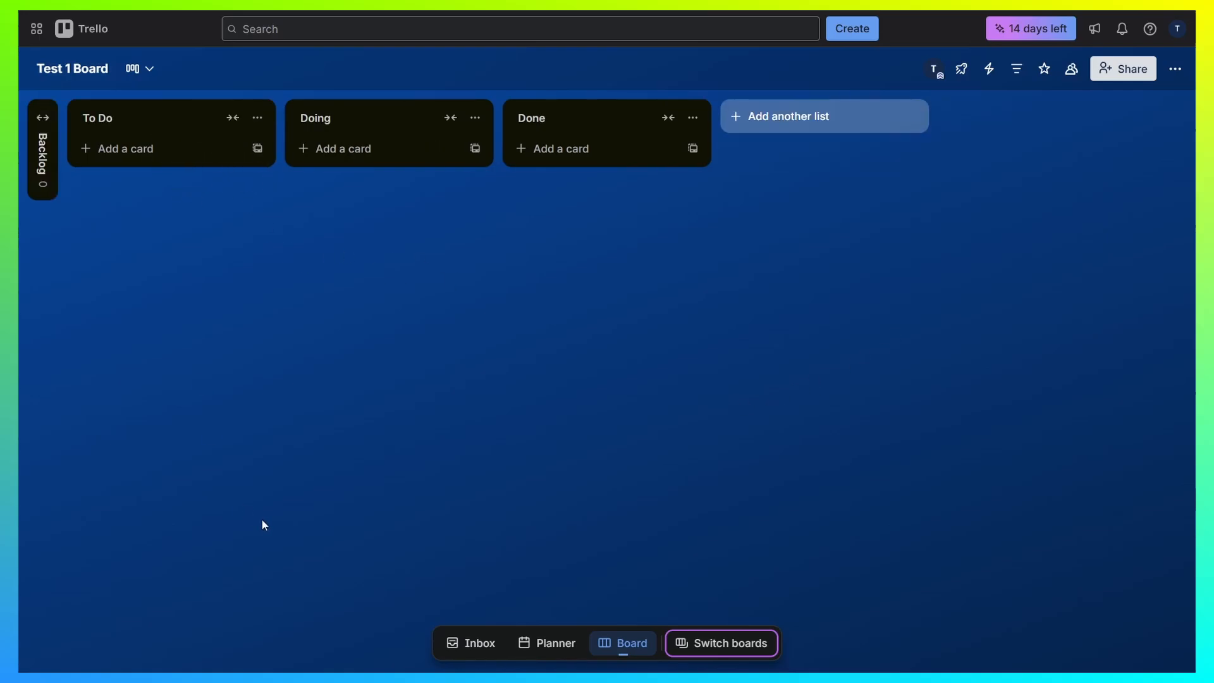
{"action": "left_click", "coordinate": [38, 123]}
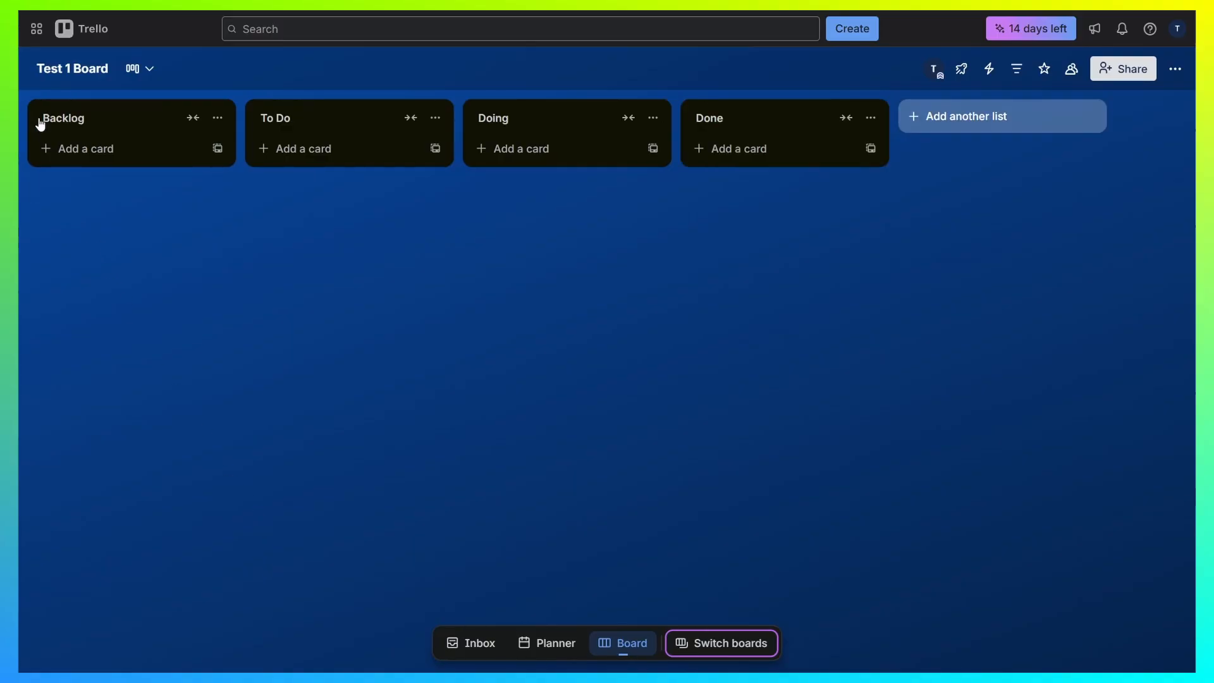
{"action": "left_click", "coordinate": [191, 118]}
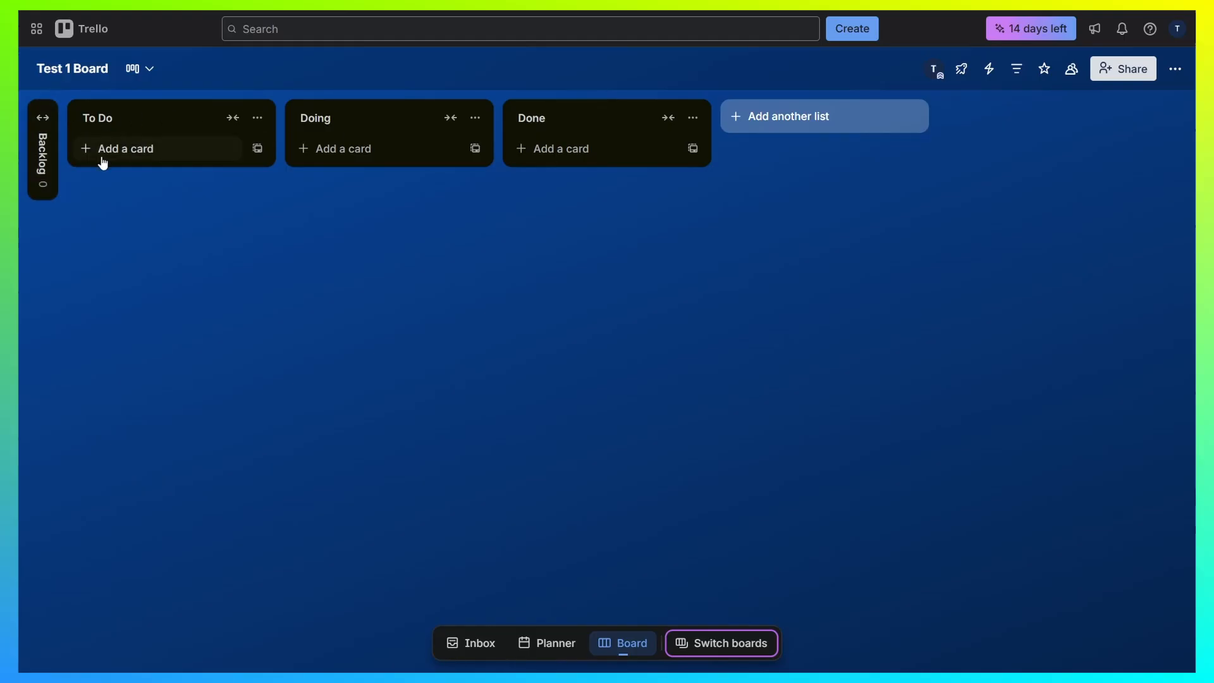
{"action": "left_click", "coordinate": [41, 117]}
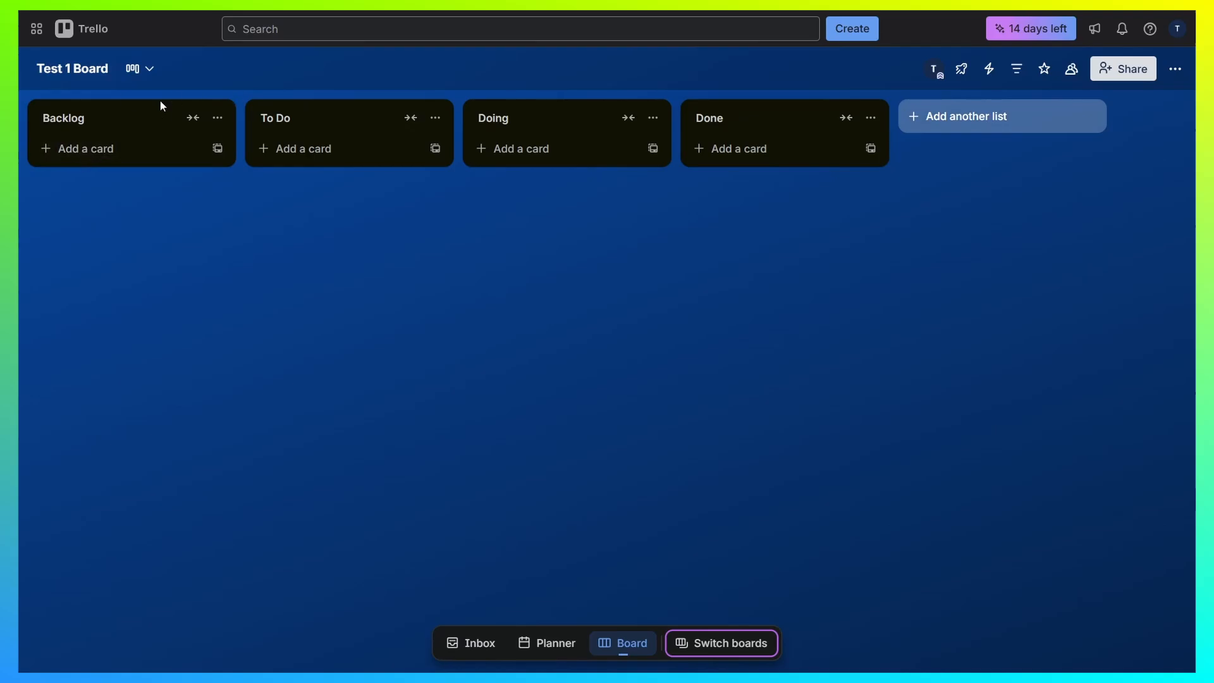
- Add a card titled "Water the plants" to the Backlog list
{"action": "left_click", "coordinate": [102, 151]}
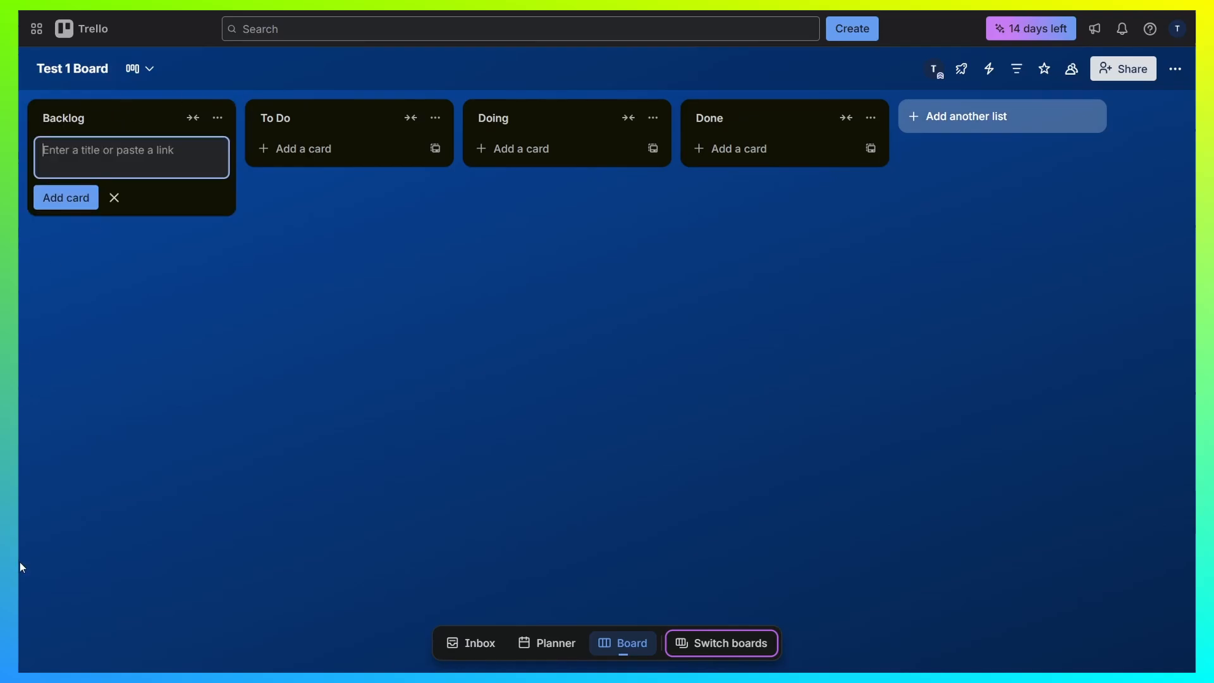
{"action": "type", "text": "Water the plants"}
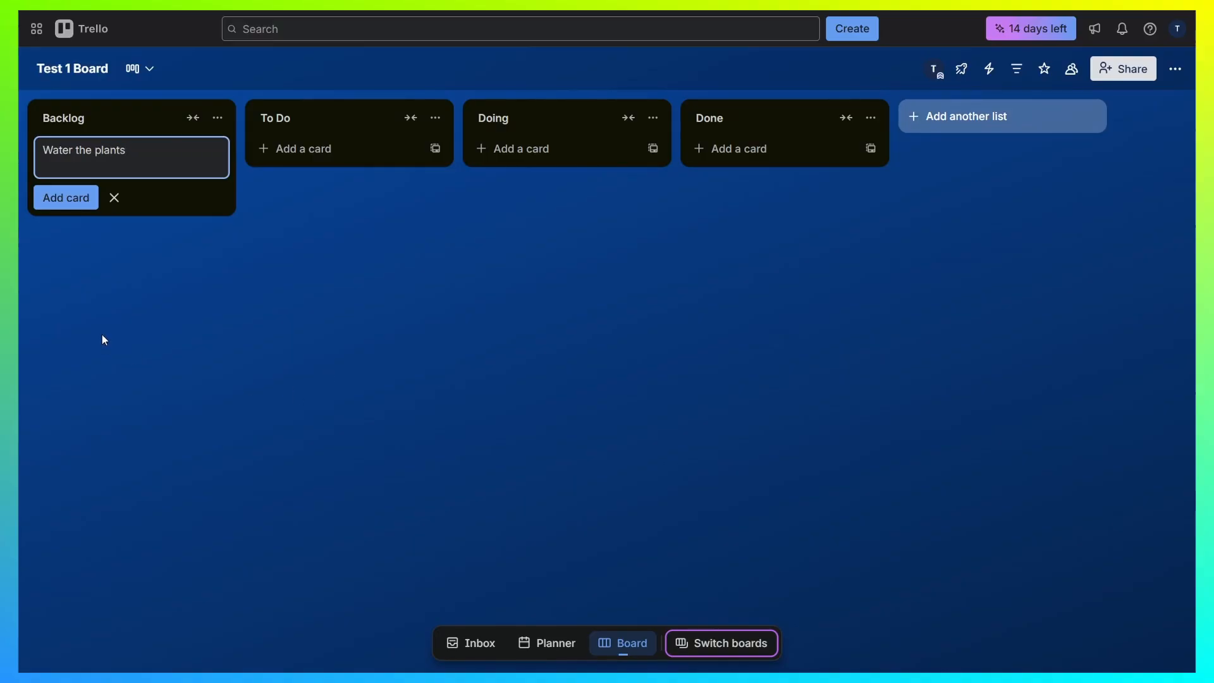
{"action": "left_click", "coordinate": [66, 197]}
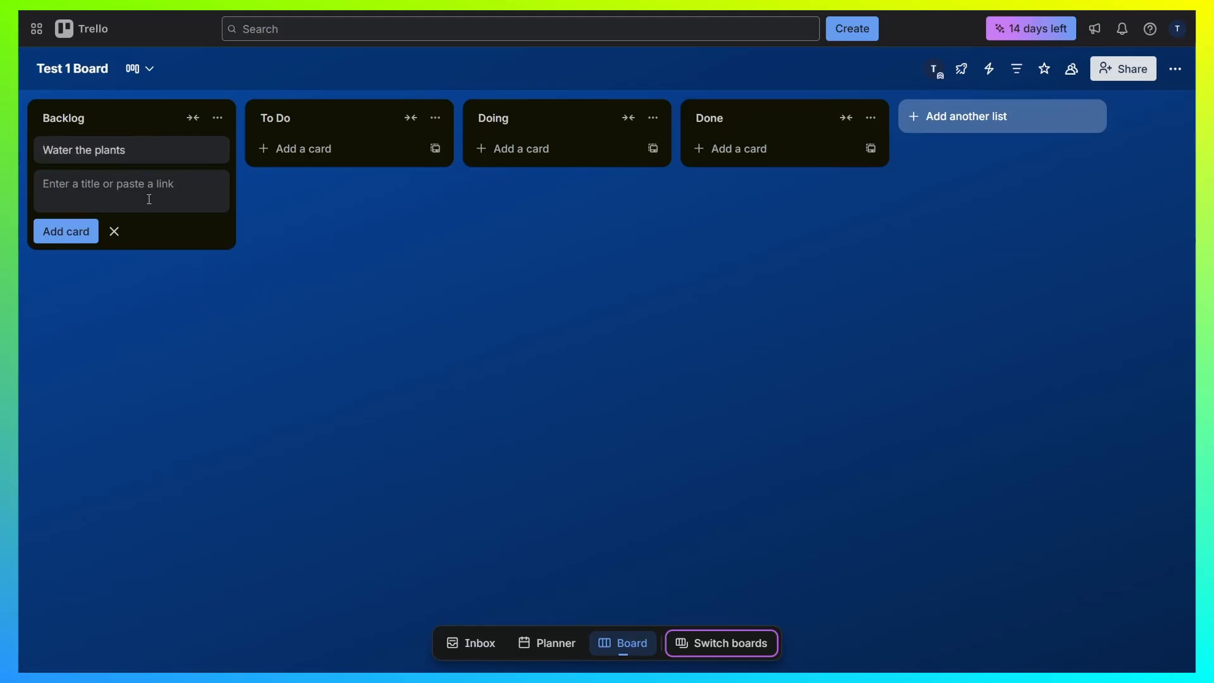
- Open the "Water the plants" card and assign it the red label
{"action": "left_click", "coordinate": [139, 151]}
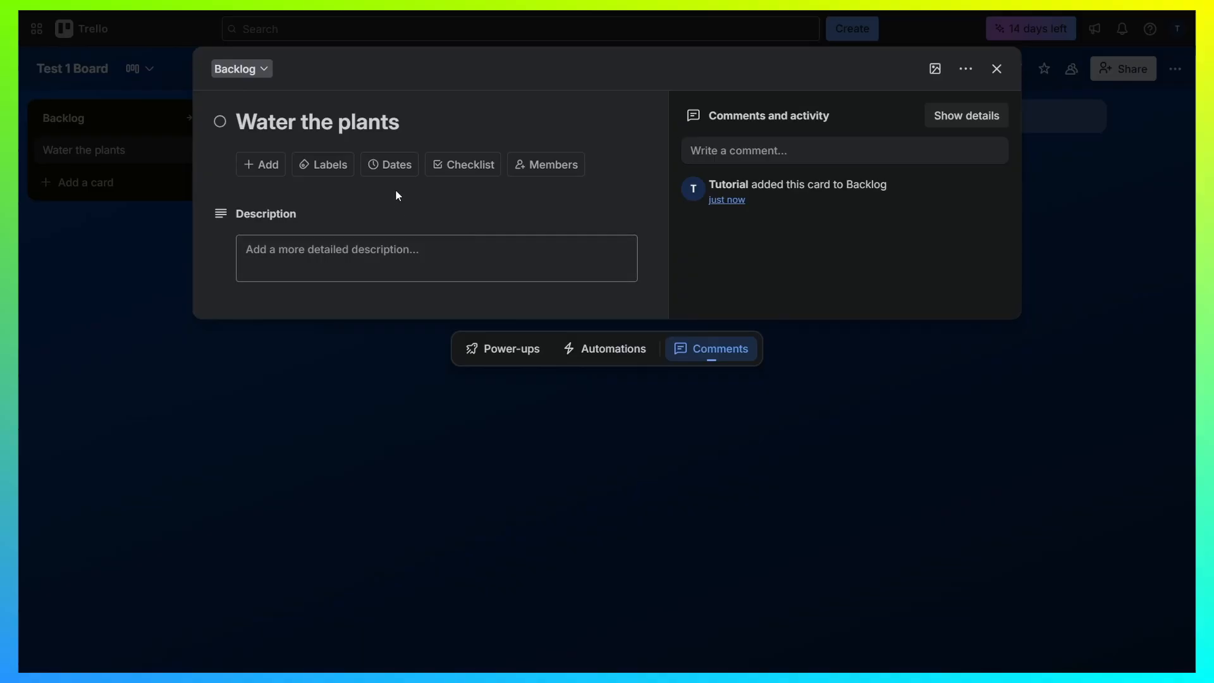
{"action": "left_click", "coordinate": [329, 167]}
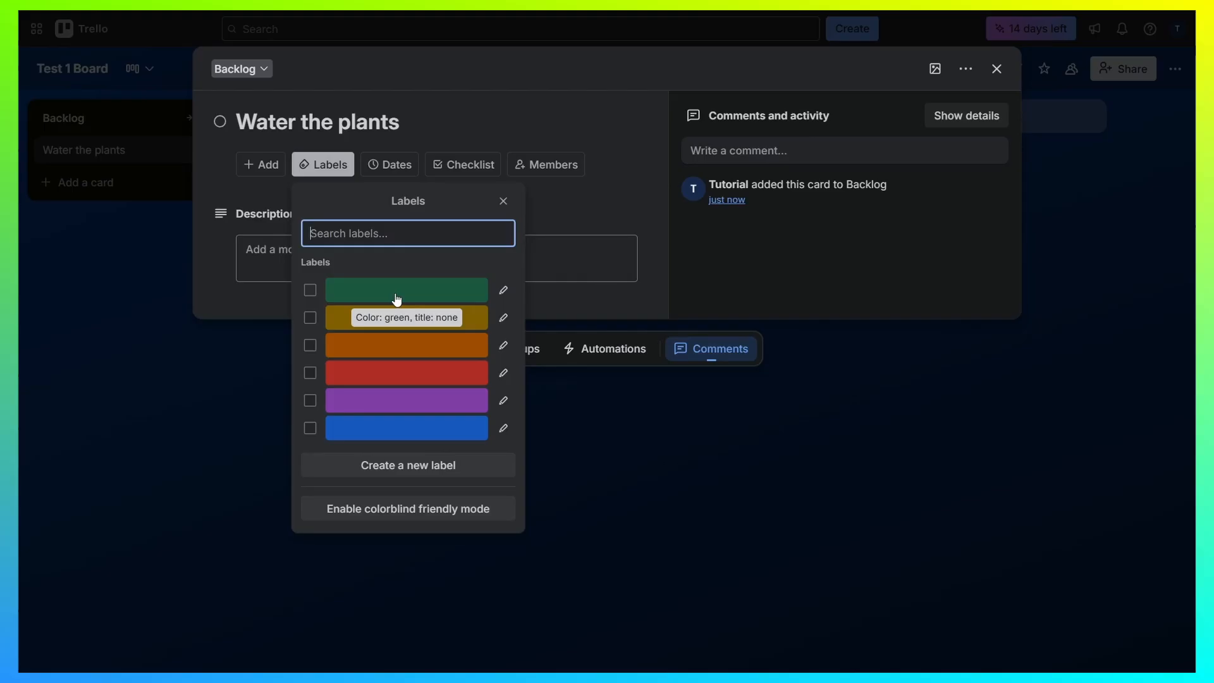
{"action": "left_click", "coordinate": [310, 372]}
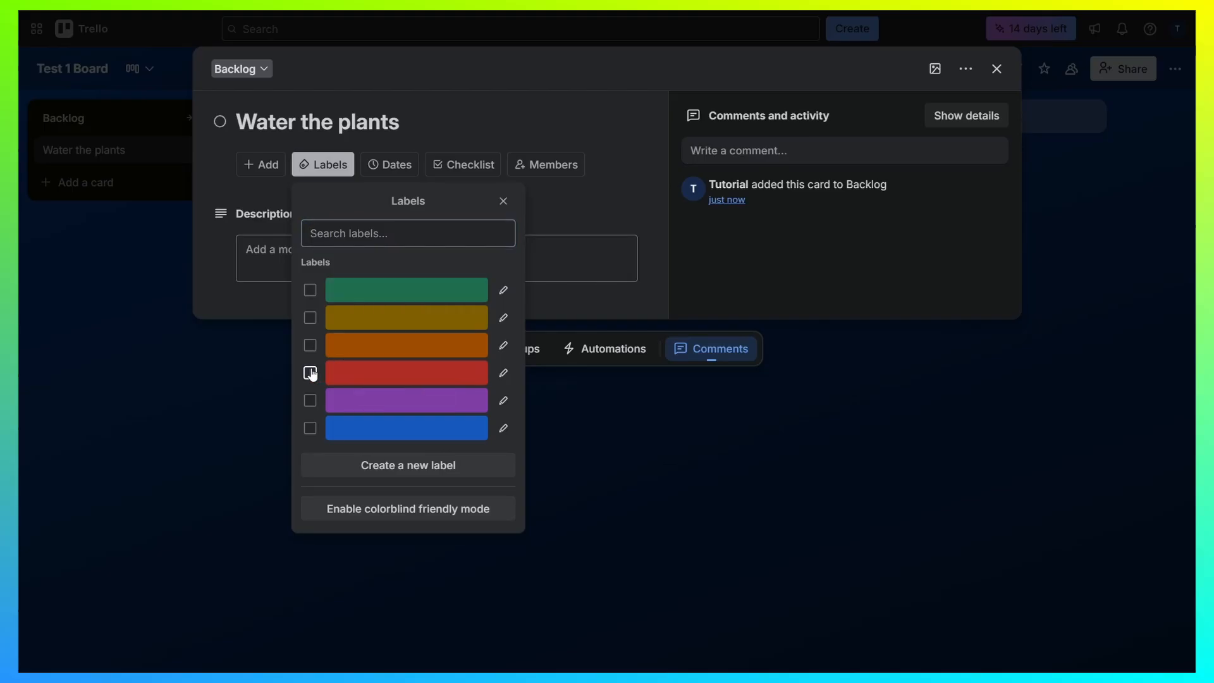
{"action": "left_click", "coordinate": [227, 477]}
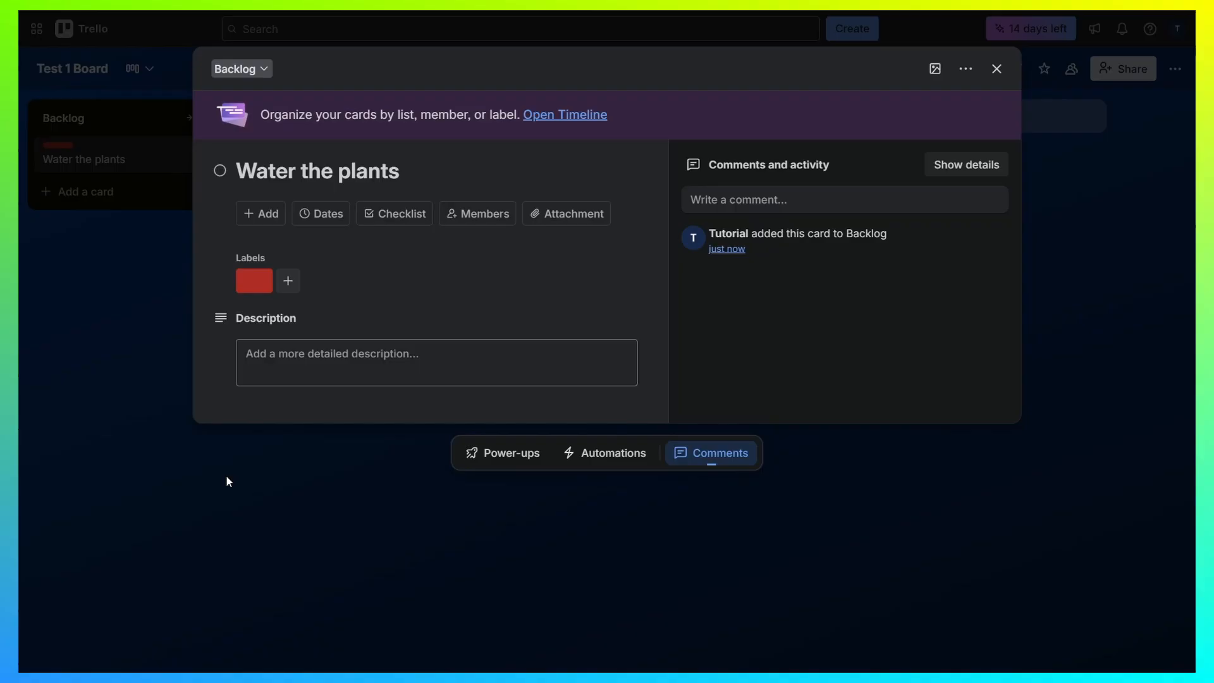
- Set the due date of the "Water the plants" card to 2/25/2026 at 1:00 AM and save it
{"action": "left_click", "coordinate": [75, 172]}
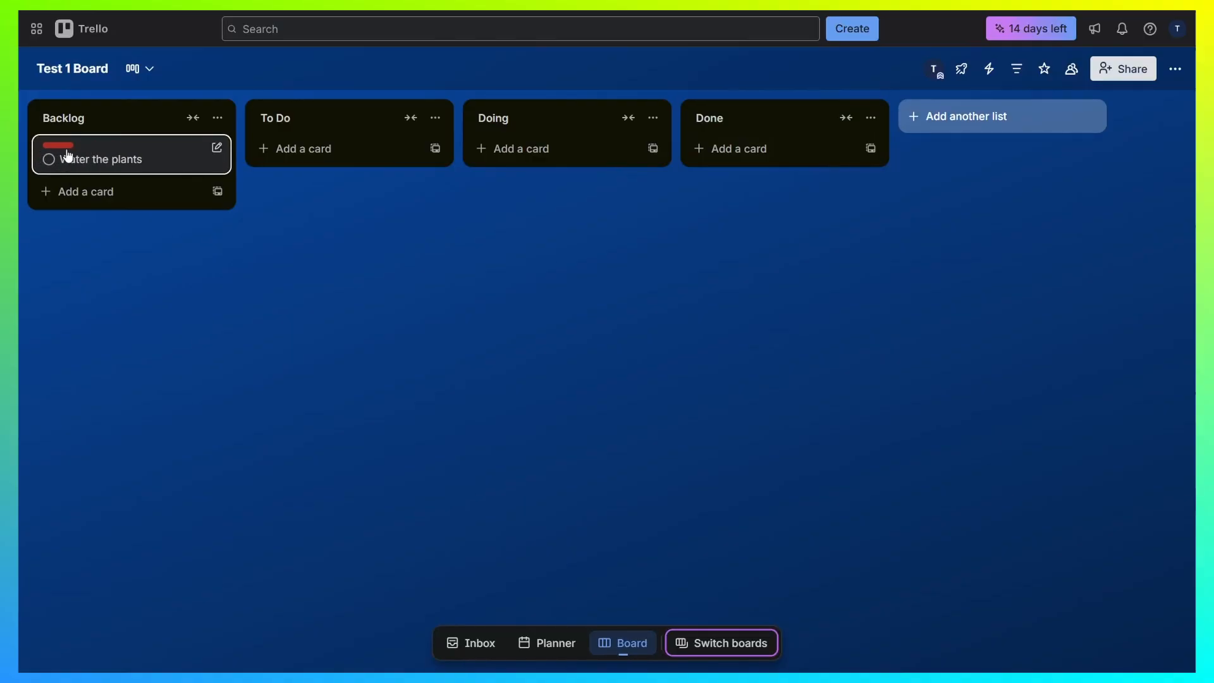
{"action": "left_click", "coordinate": [127, 157]}
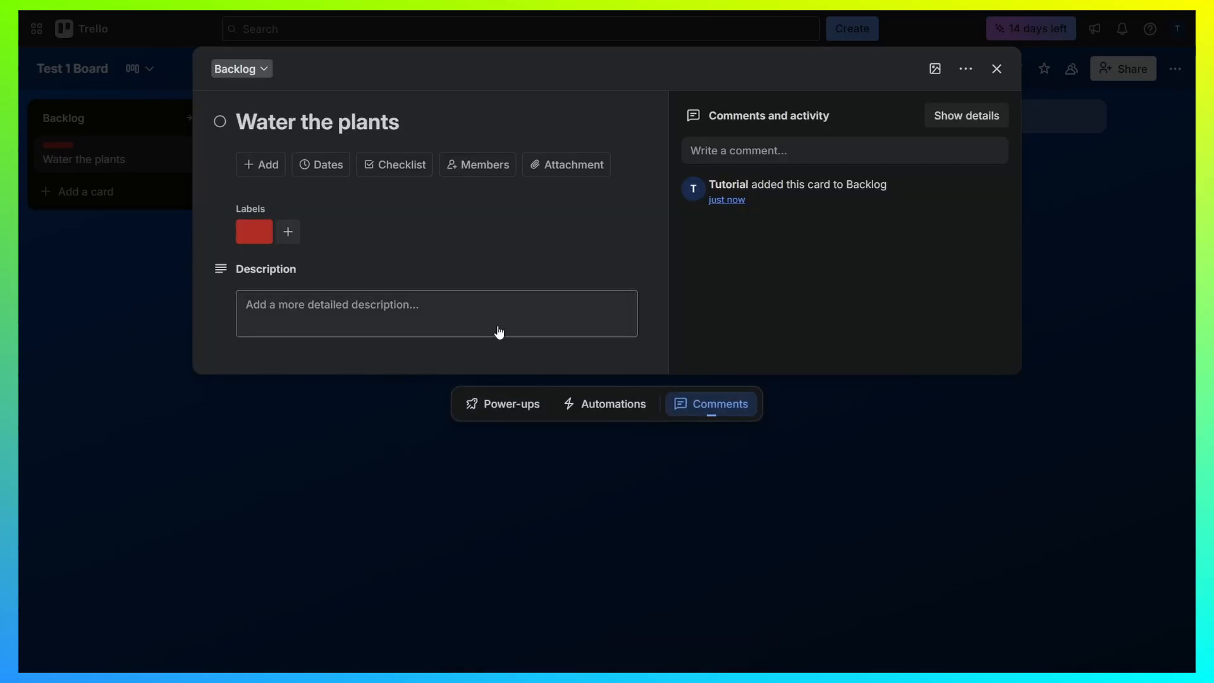
{"action": "left_click", "coordinate": [326, 170]}
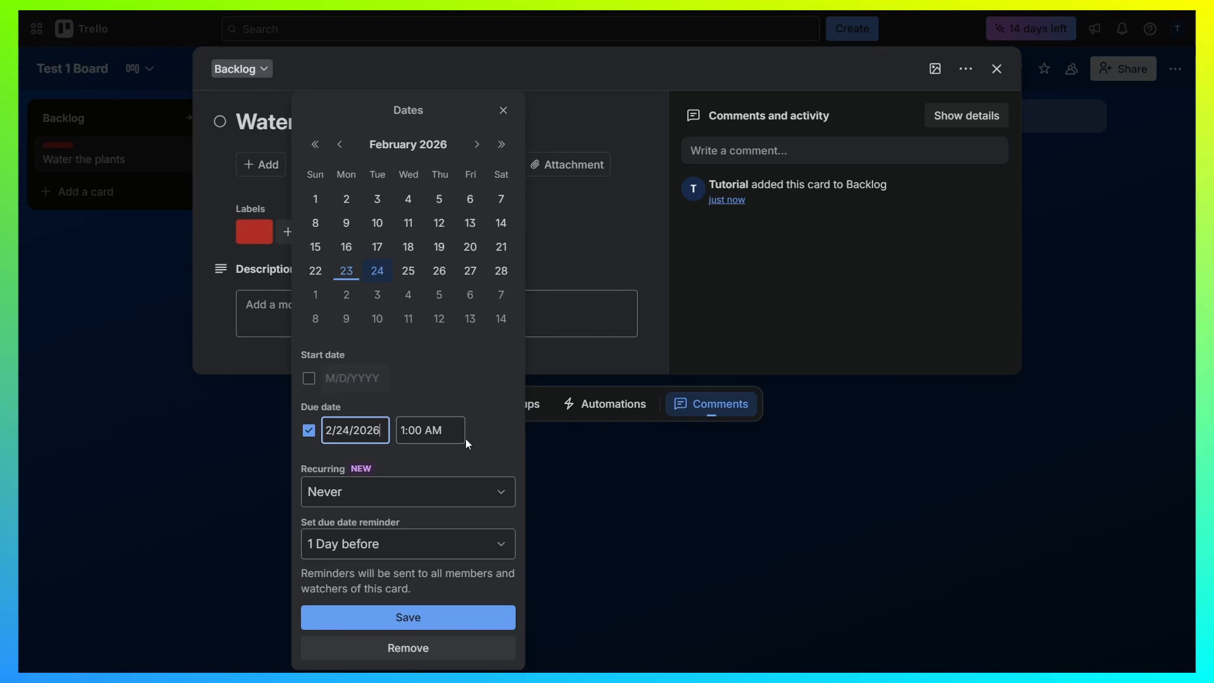
{"action": "left_click", "coordinate": [408, 272]}
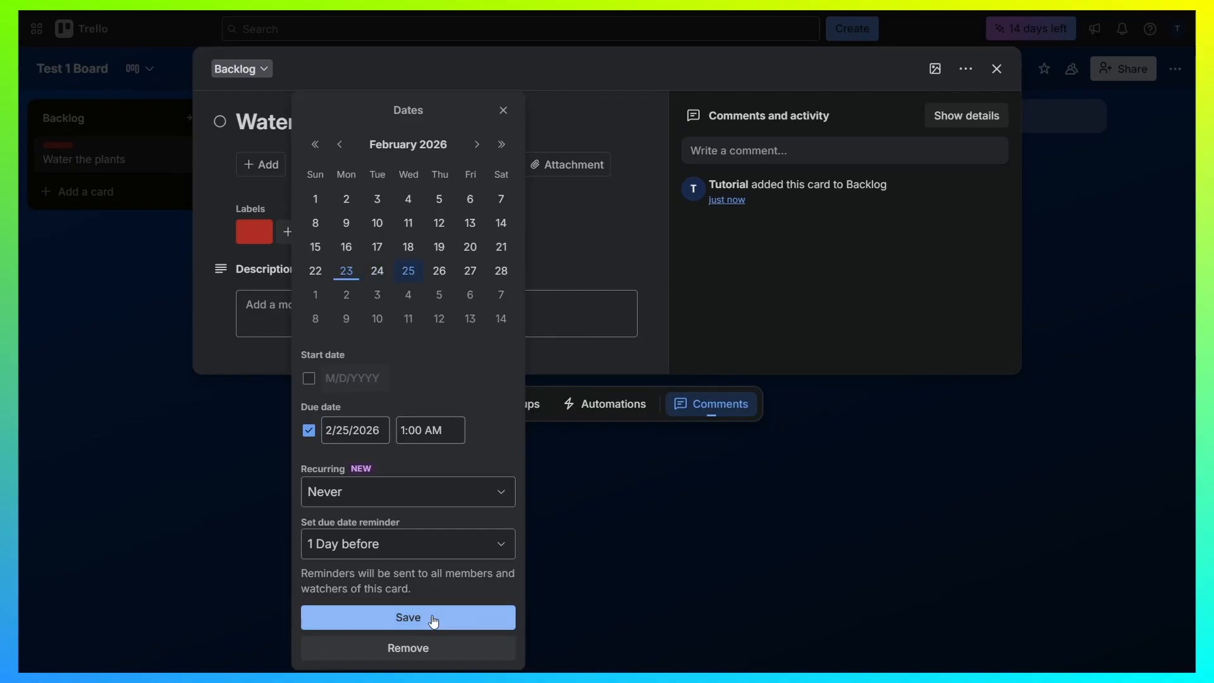
{"action": "left_click", "coordinate": [431, 619]}
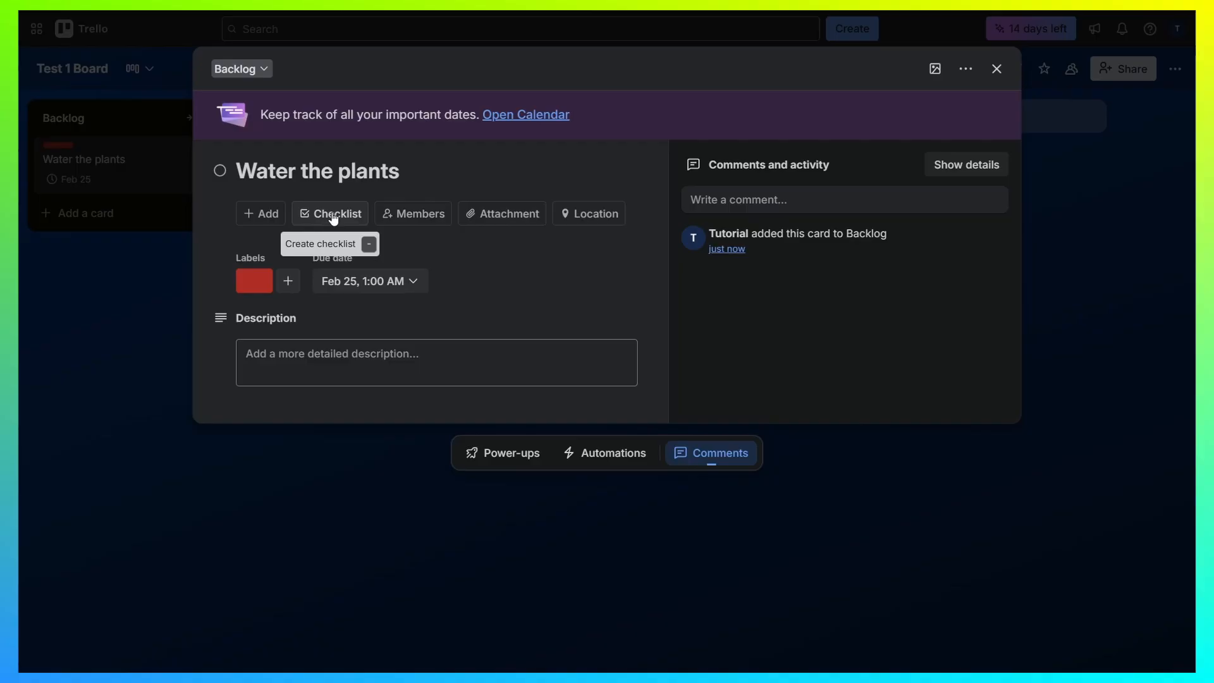
- Add a checklist titled "Checklist" with the items "Task 1" and "Task 2" to the "Water the plants" card
{"action": "left_click", "coordinate": [334, 215]}
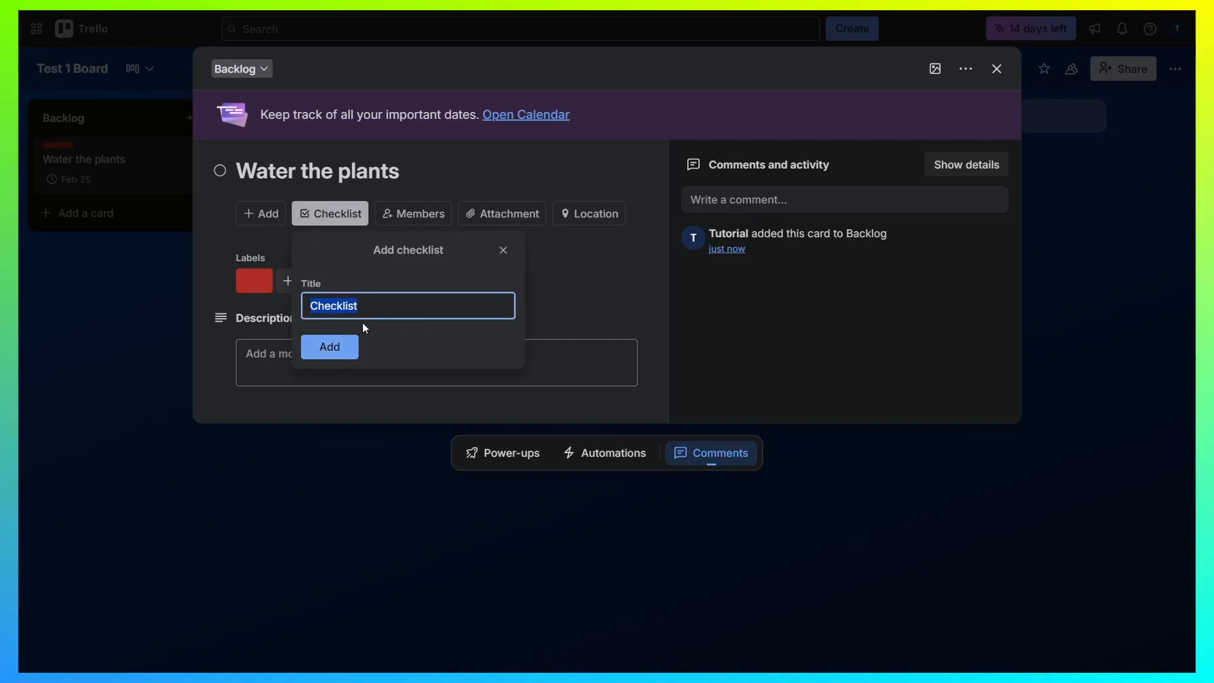
{"action": "left_click", "coordinate": [335, 347]}
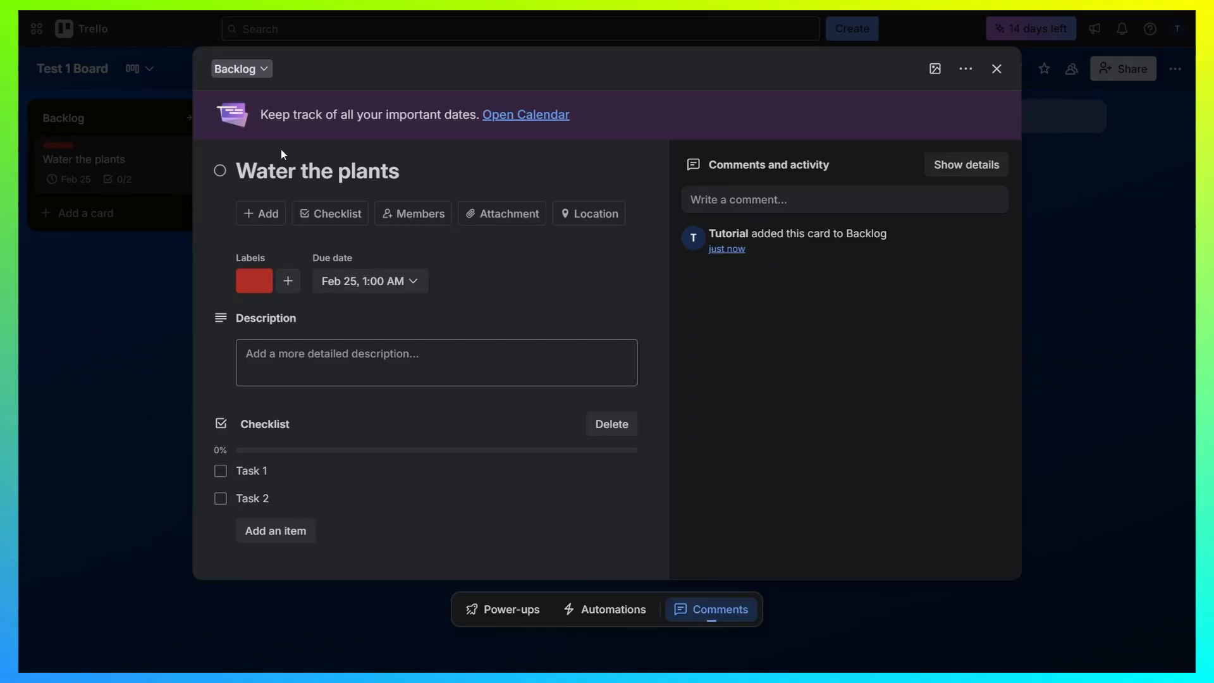
- Mark the "Water the plants" card as complete and revert it to incomplete
{"action": "left_click_drag", "start_coordinate": [246, 178], "coordinate": [401, 172]}
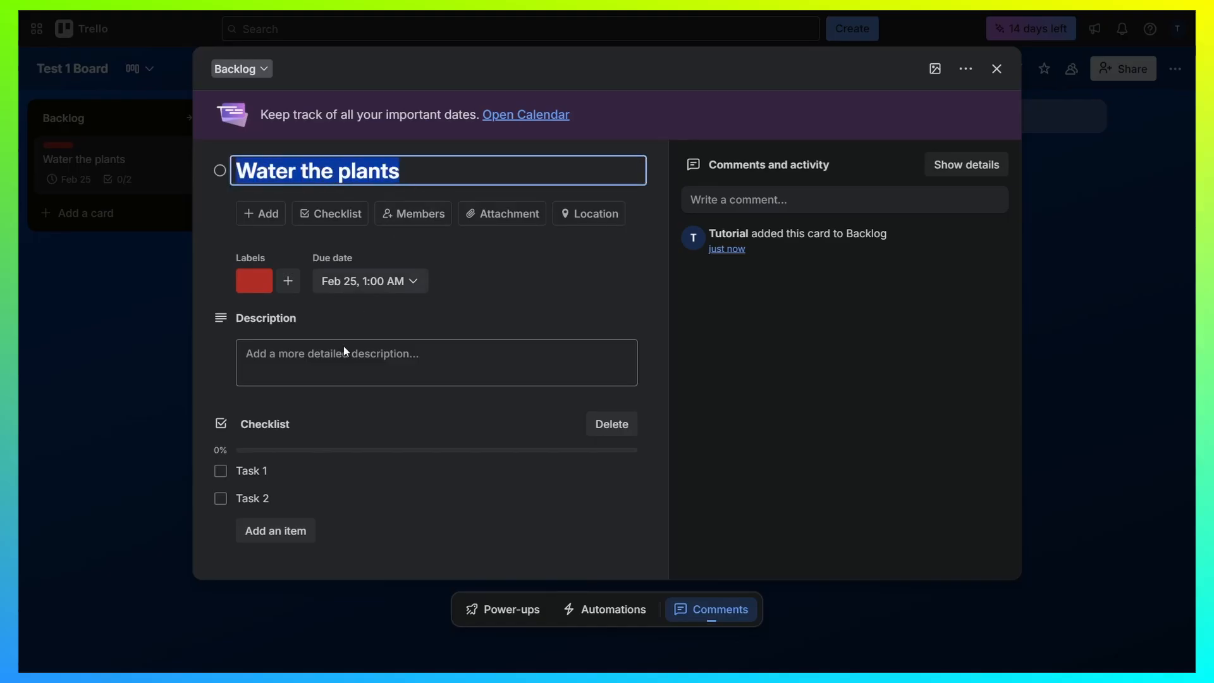
{"action": "left_click", "coordinate": [382, 560]}
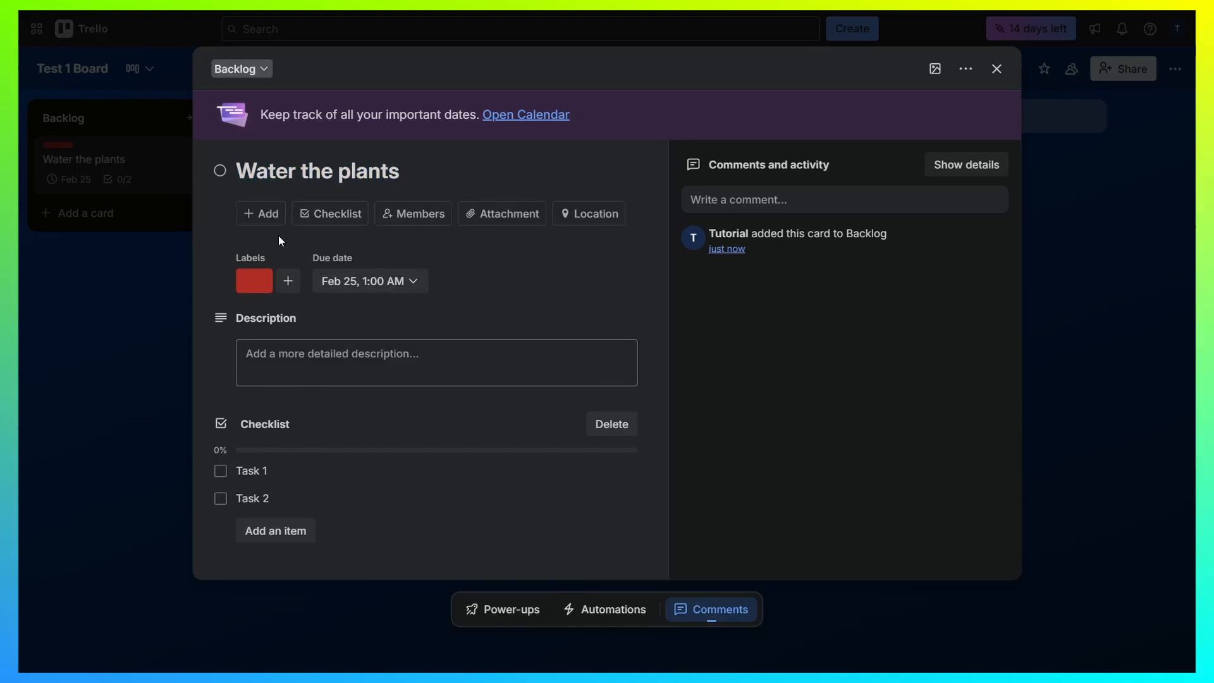
{"action": "left_click", "coordinate": [219, 171]}
{"action": "left_click", "coordinate": [219, 176]}
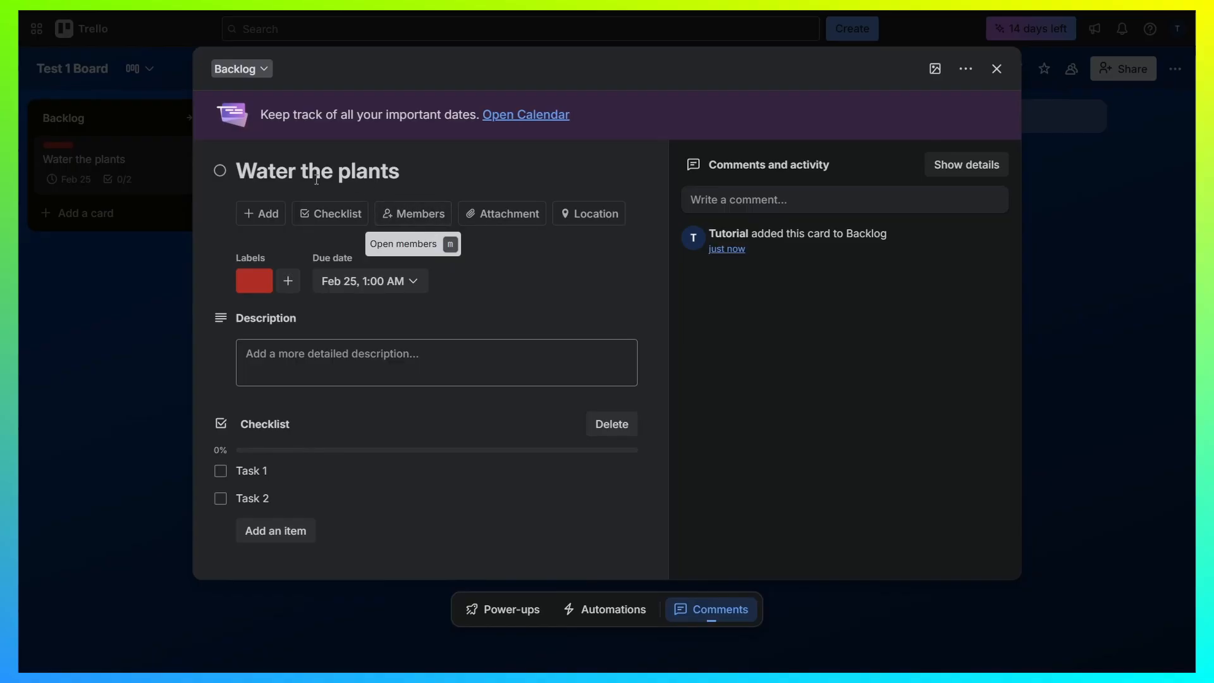
- Look at the card's member and attachment options without adding anything
{"action": "left_click", "coordinate": [411, 218]}
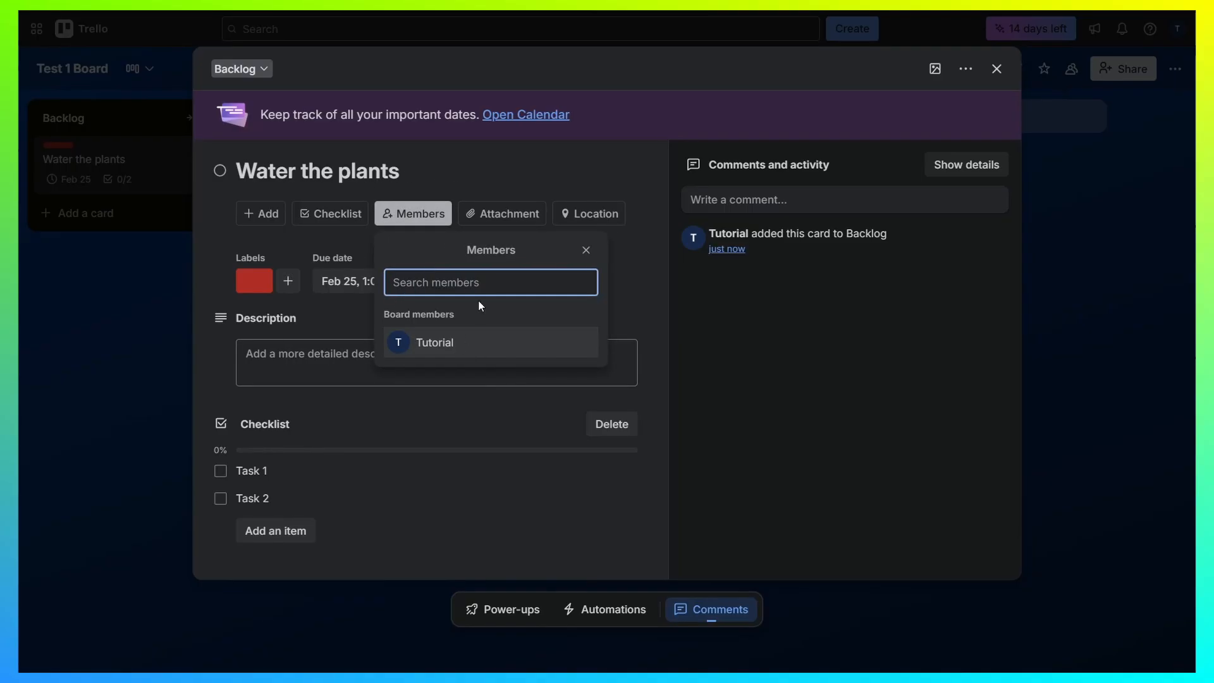
{"action": "left_click", "coordinate": [323, 317]}
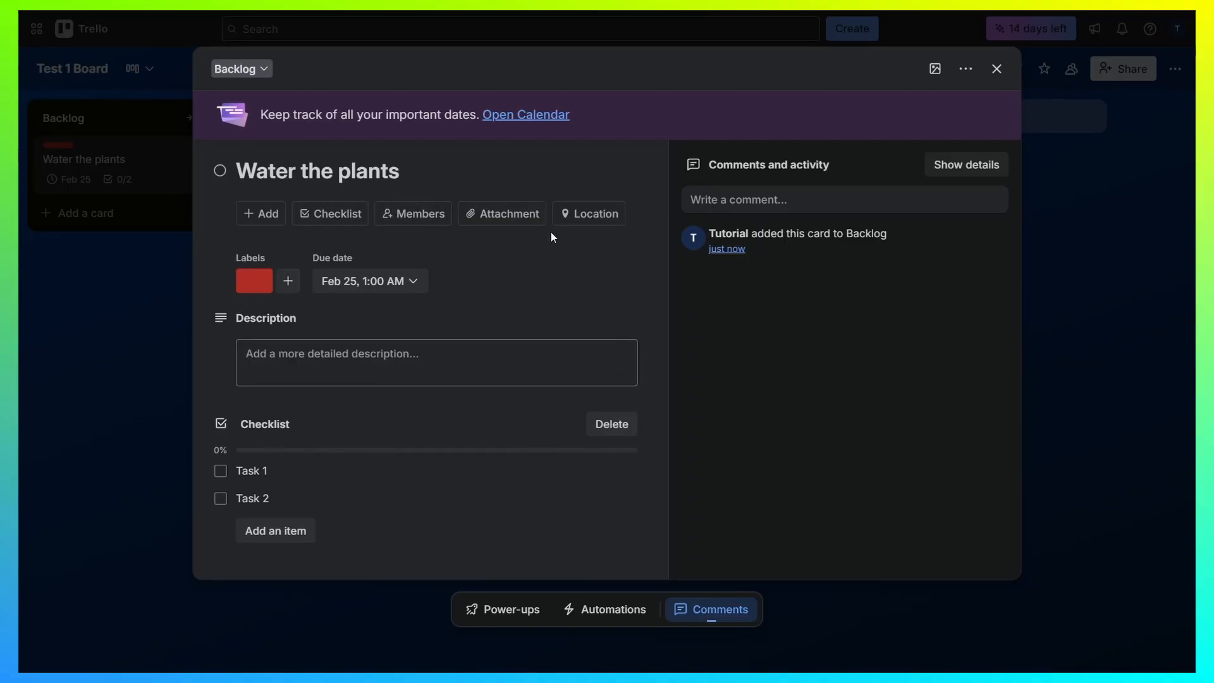
{"action": "left_click", "coordinate": [500, 216]}
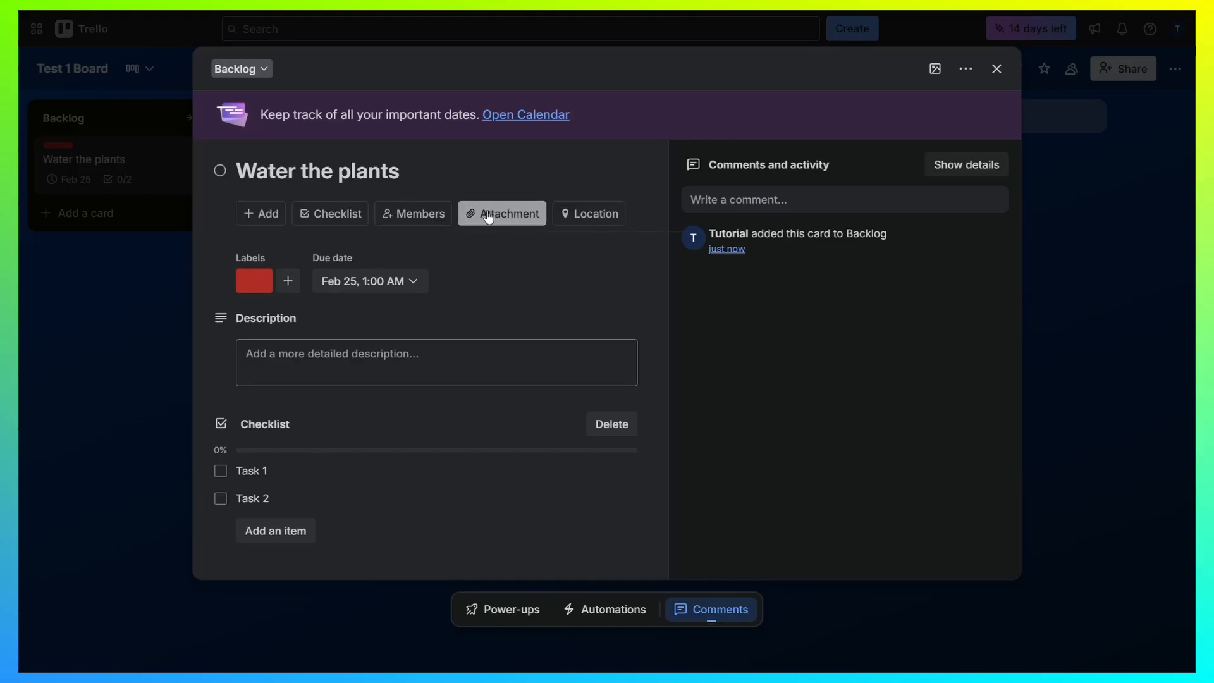
{"action": "left_click", "coordinate": [446, 314]}
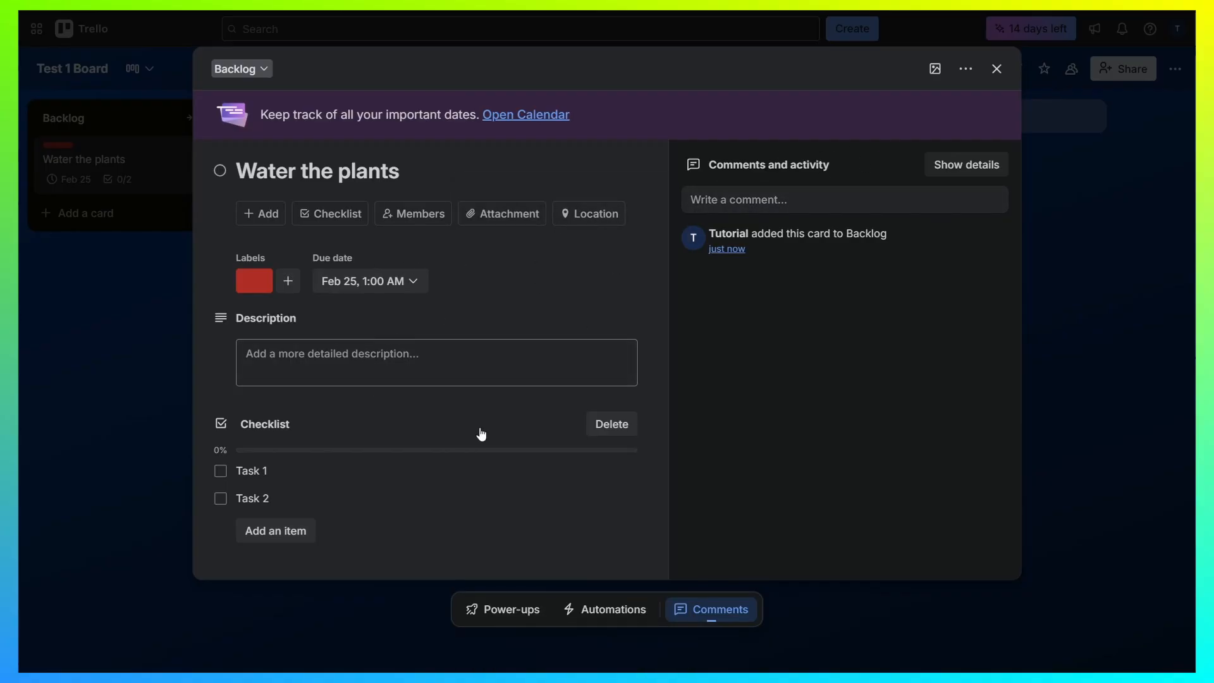
- Close the card and move "Water the plants" from Backlog through To Do and Doing to the Done list
{"action": "left_click", "coordinate": [85, 133]}
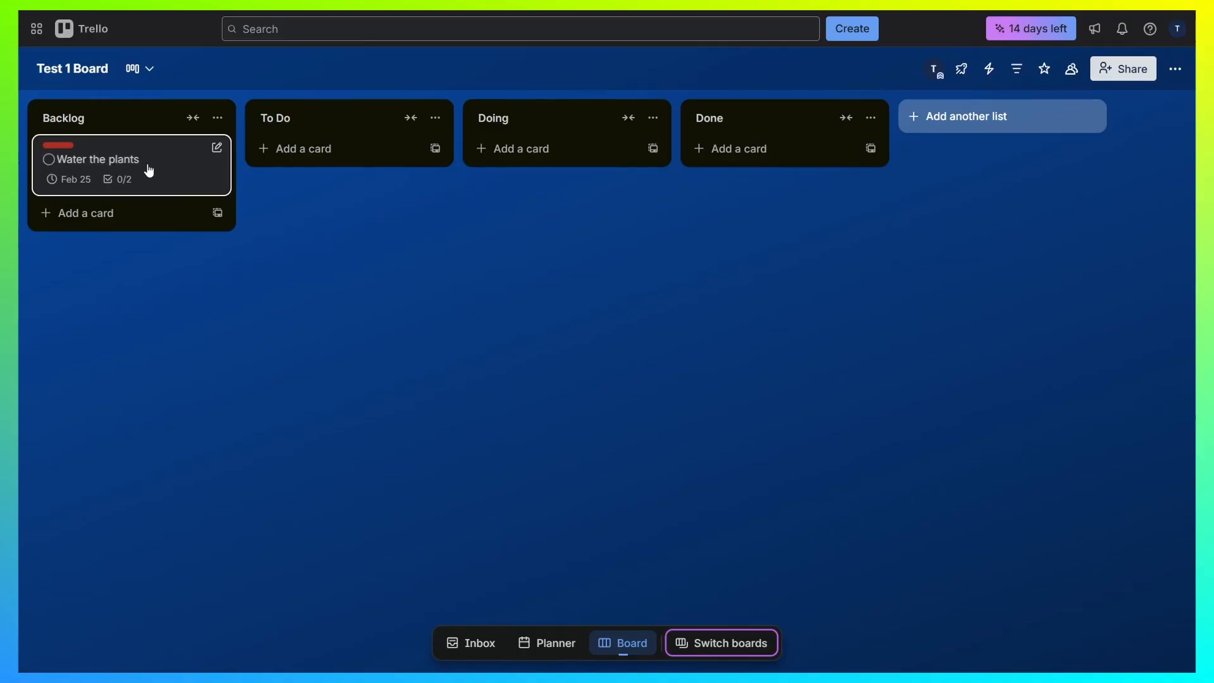
{"action": "left_click_drag", "start_coordinate": [130, 160], "coordinate": [278, 286]}
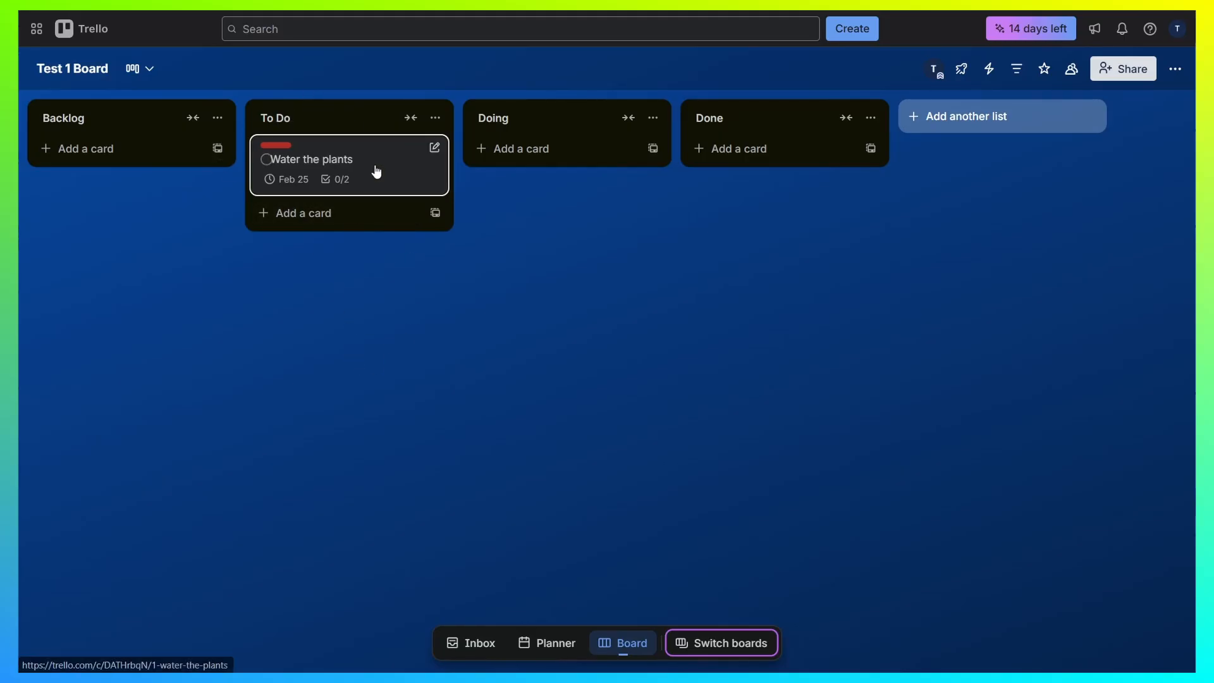
{"action": "left_click_drag", "start_coordinate": [375, 171], "coordinate": [514, 169]}
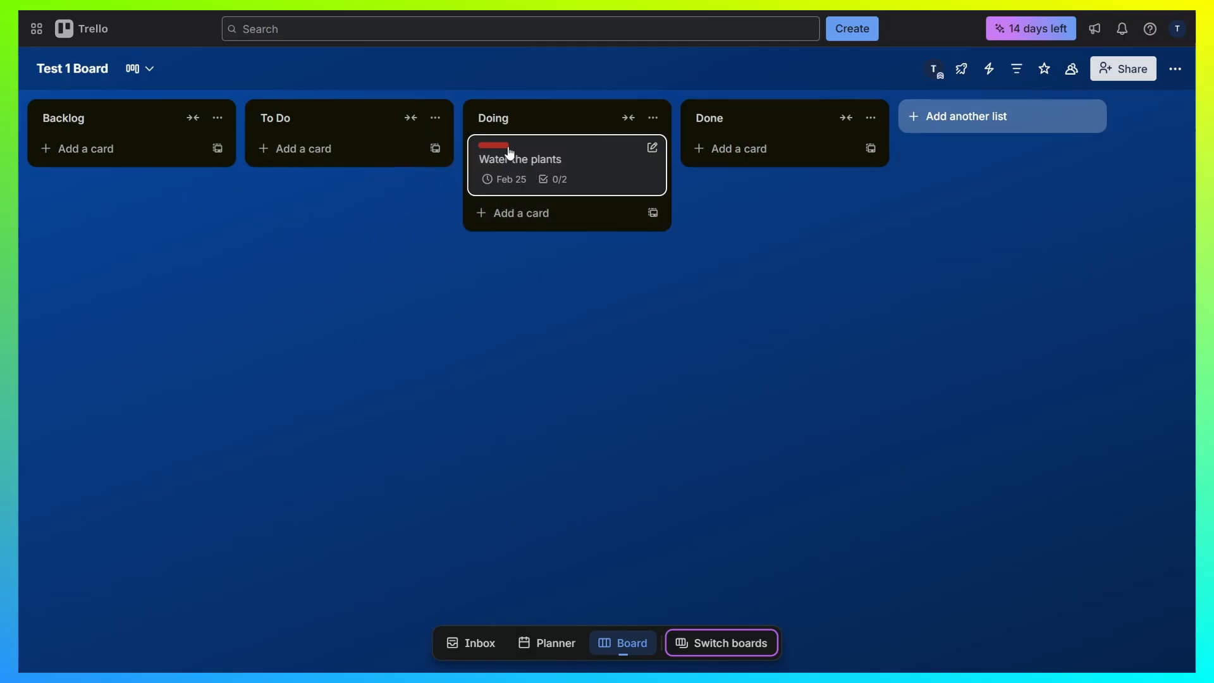
{"action": "left_click_drag", "start_coordinate": [588, 168], "coordinate": [758, 168]}
- Check off Task 1 and Task 2 on the "Water the plants" card and mark the card as complete
{"action": "left_click", "coordinate": [799, 179]}
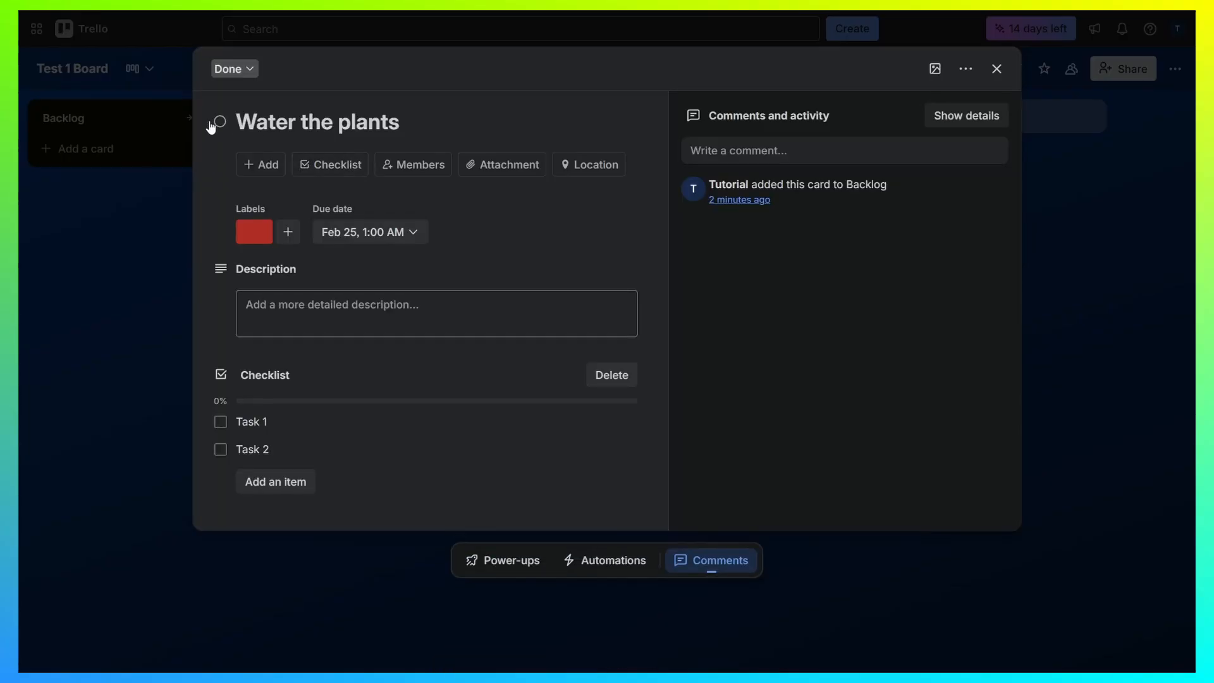
{"action": "left_click", "coordinate": [220, 422]}
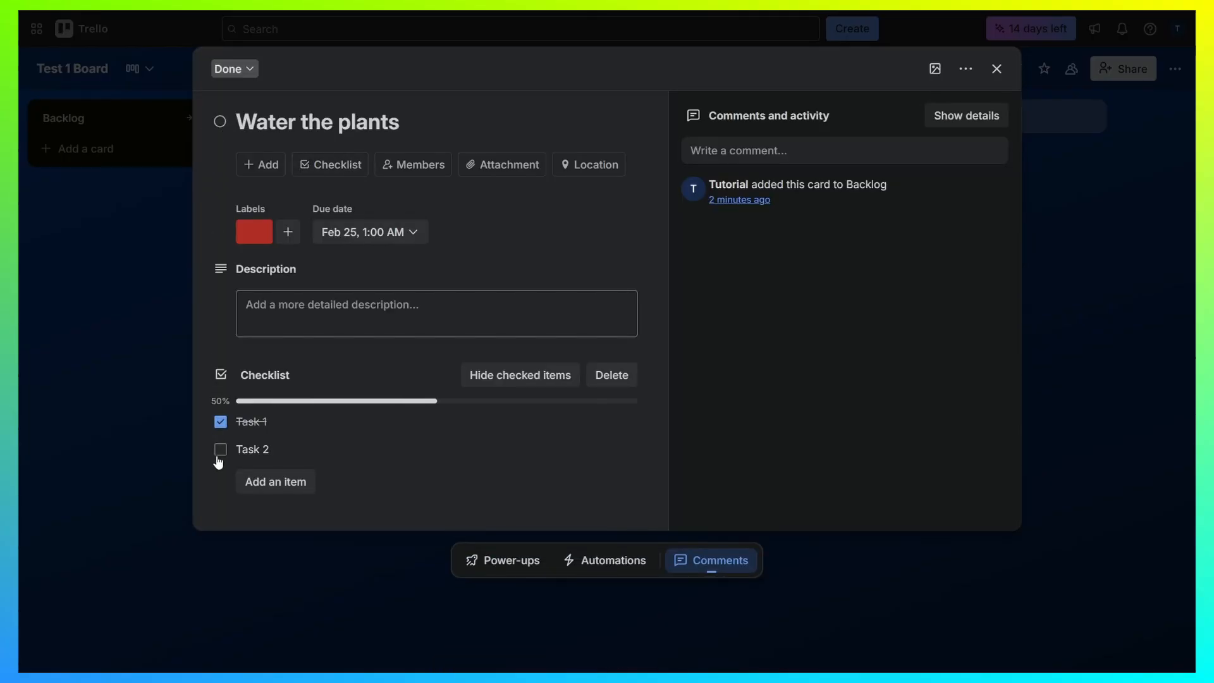
{"action": "left_click", "coordinate": [220, 449]}
{"action": "left_click", "coordinate": [219, 120]}
{"action": "left_click", "coordinate": [57, 639]}
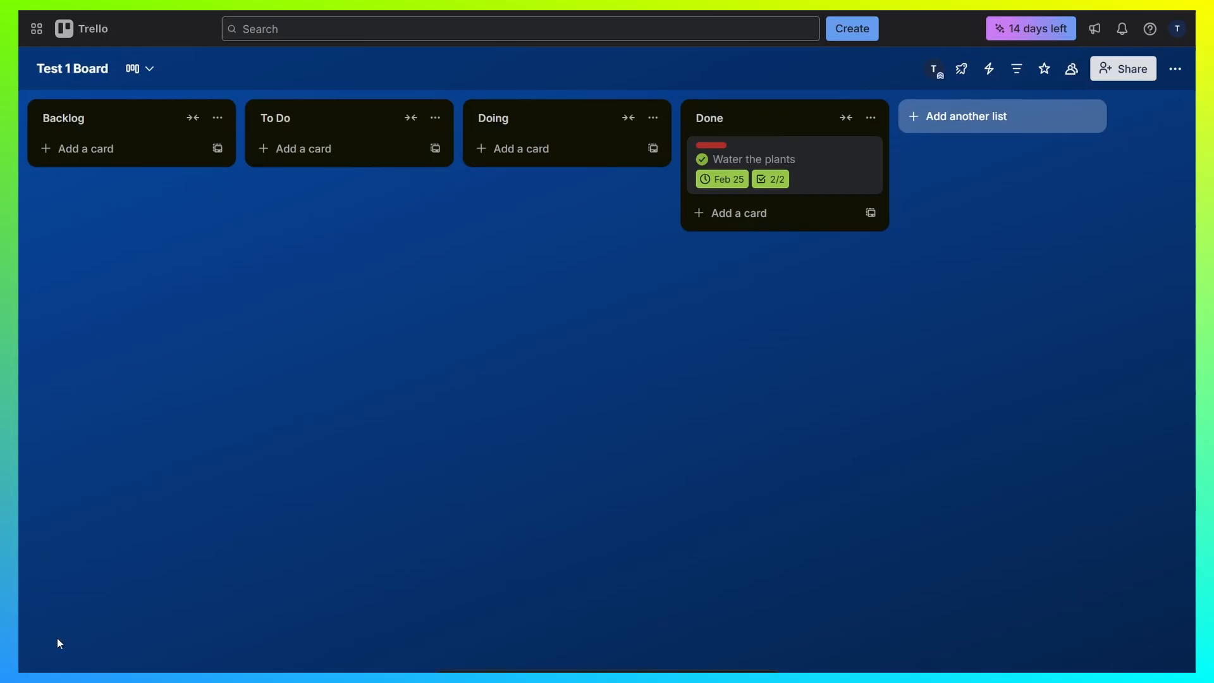
{"action": "left_click", "coordinate": [793, 169]}
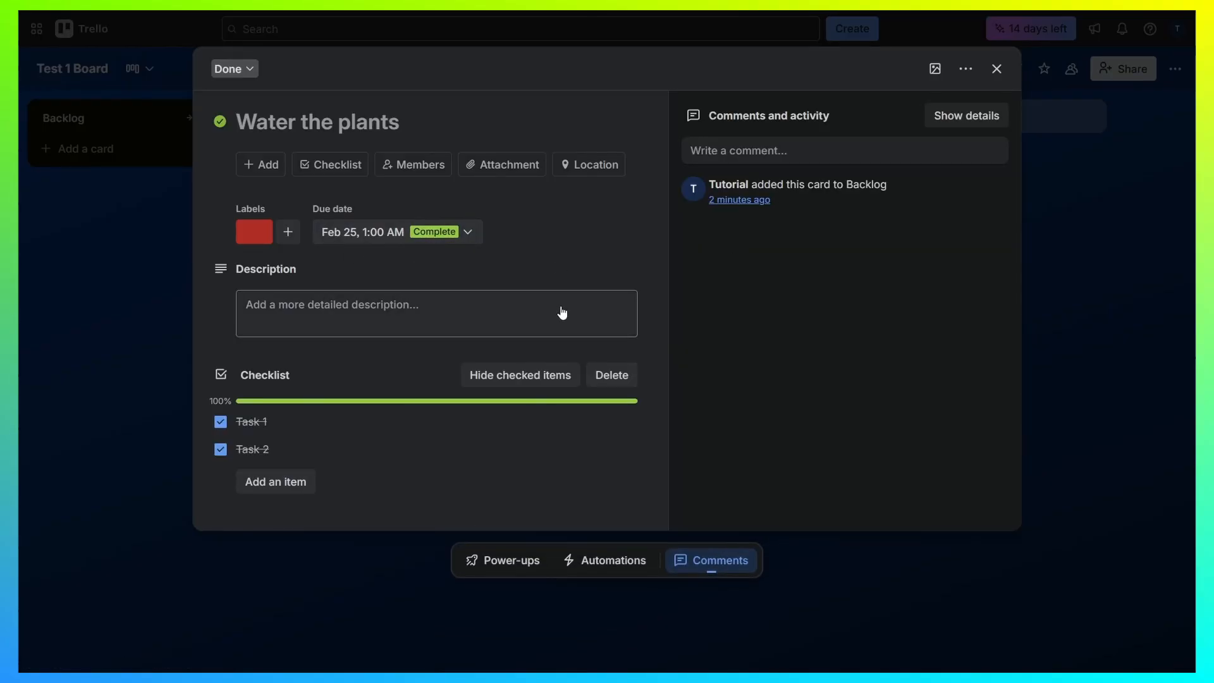
{"action": "left_click", "coordinate": [89, 353]}
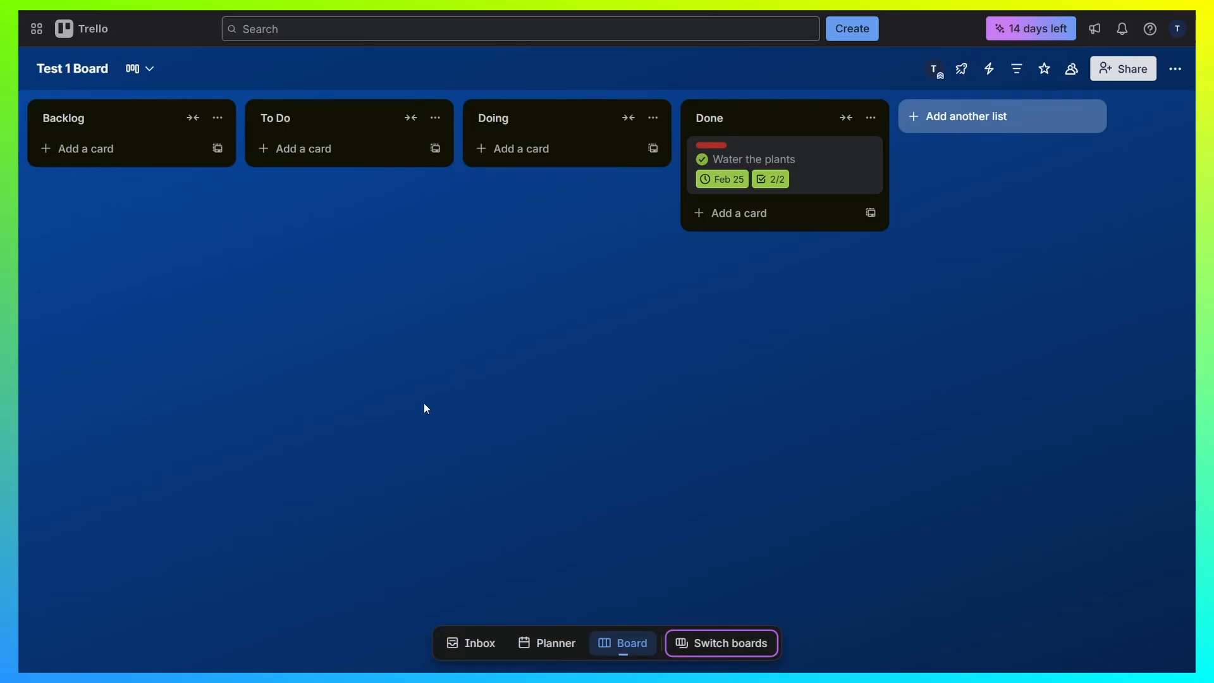
- Open the Planner beside the board, review the calendar accounts that can be connected, and close the Planner
{"action": "left_click", "coordinate": [557, 649]}
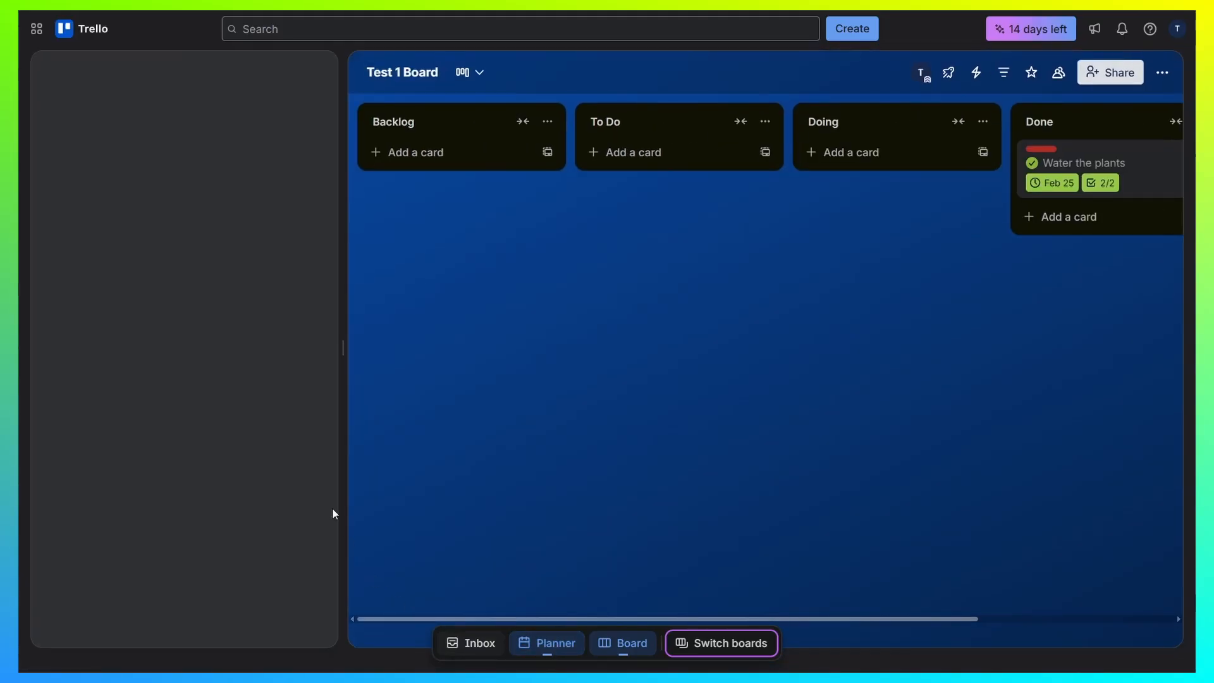
{"action": "left_click", "coordinate": [217, 197]}
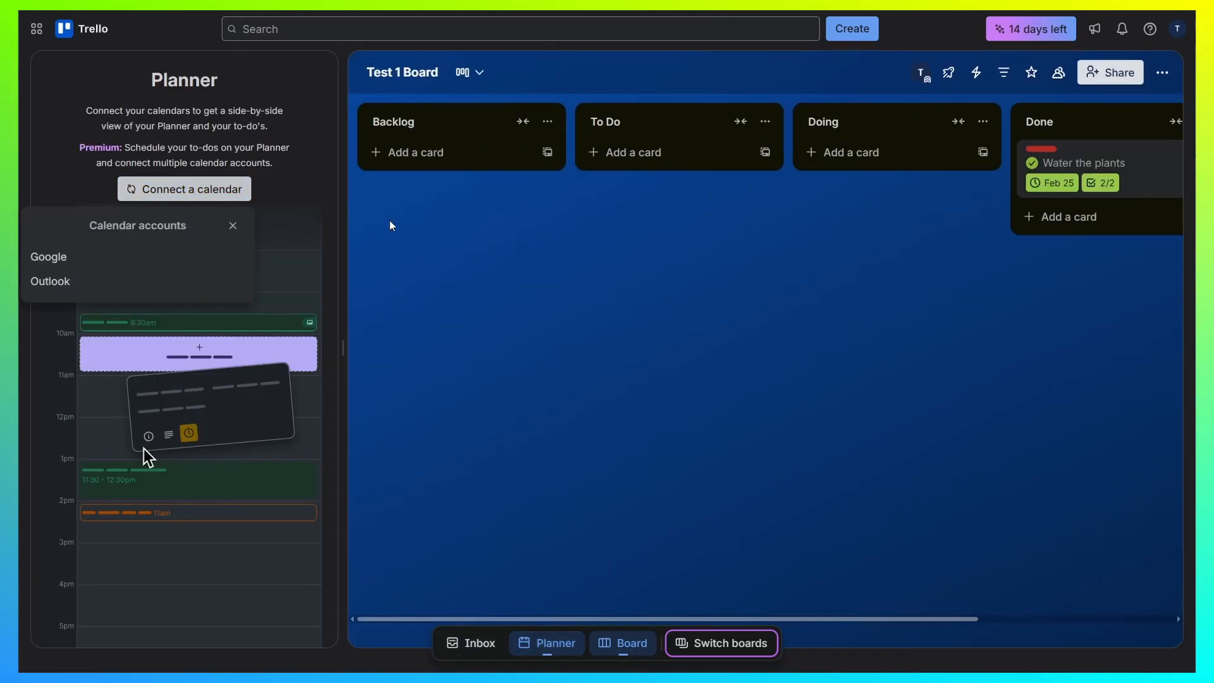
{"action": "left_click", "coordinate": [499, 311]}
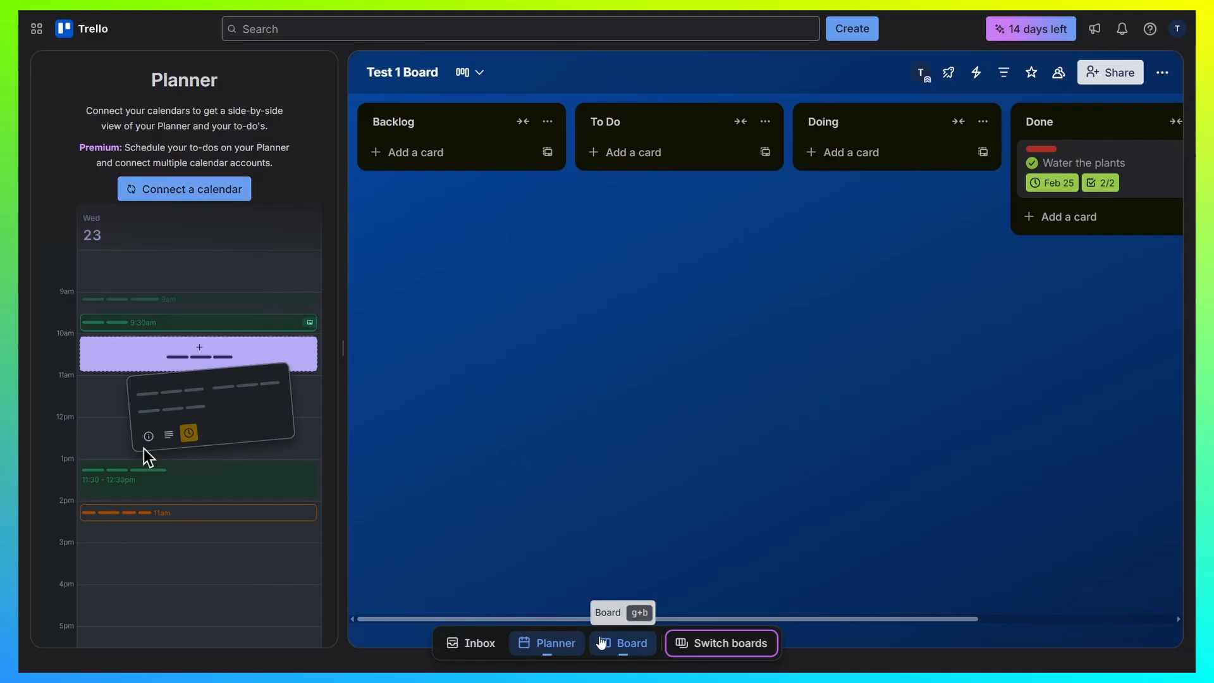
{"action": "left_click", "coordinate": [550, 644]}
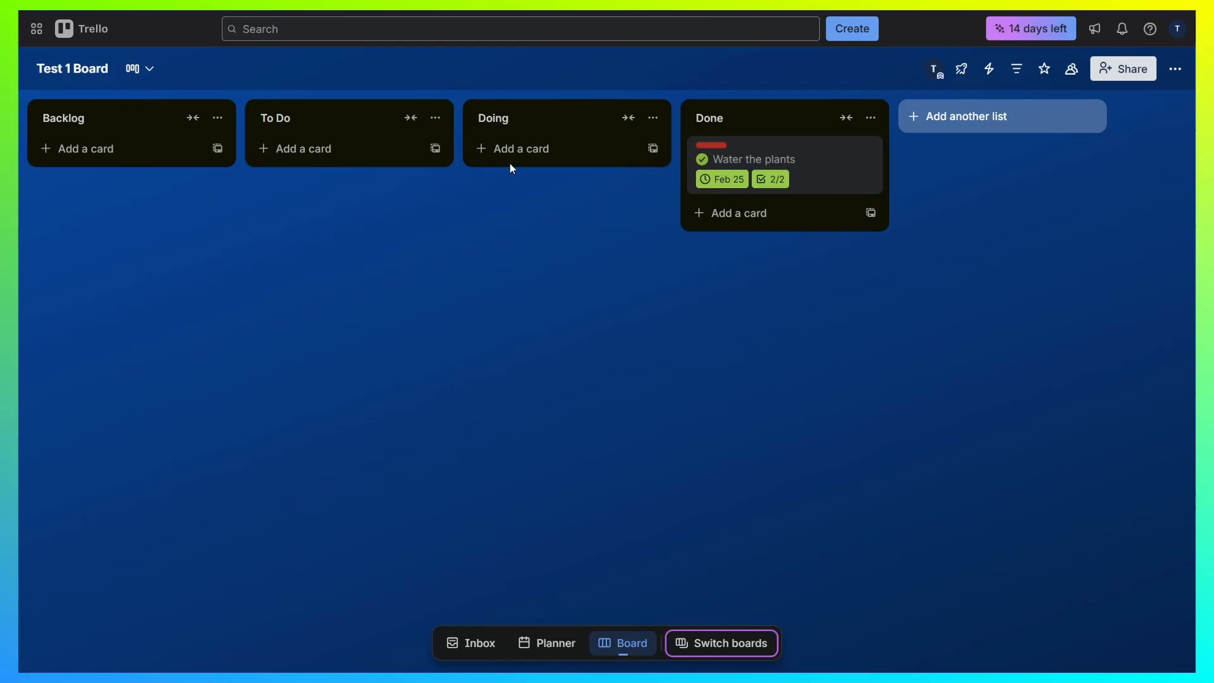
- View Test 1 Board as a table and as a calendar, examining the card's place in February 2026
{"action": "left_click", "coordinate": [135, 75]}
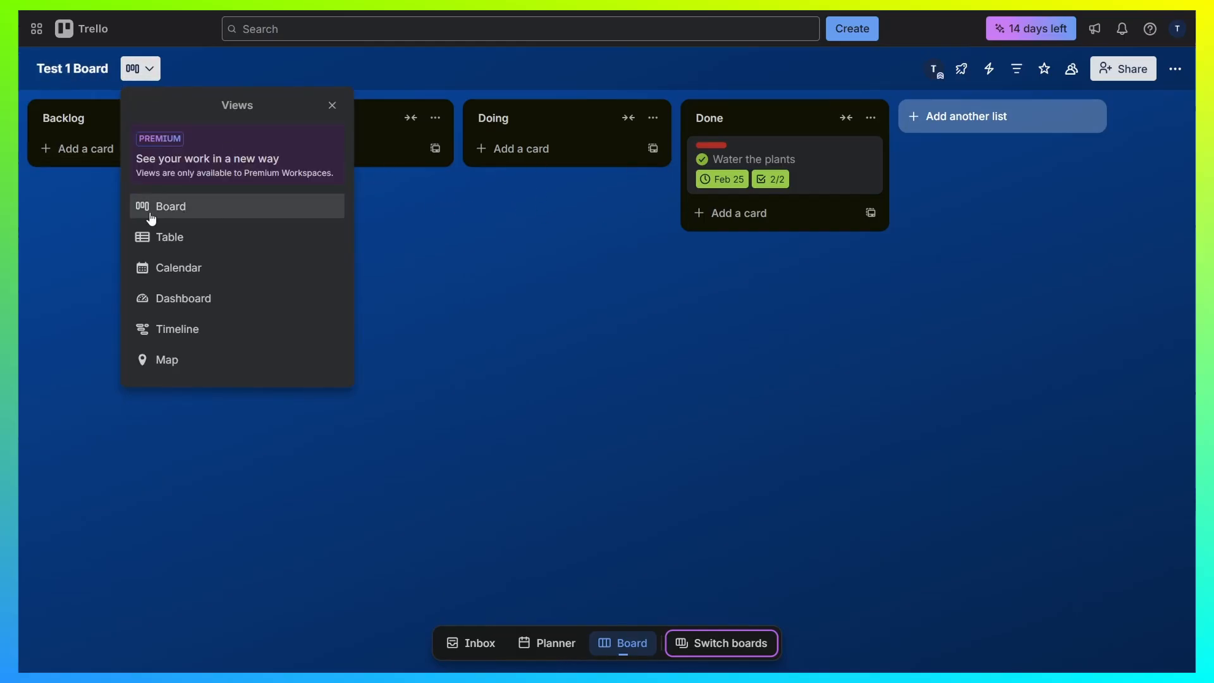
{"action": "left_click", "coordinate": [197, 243]}
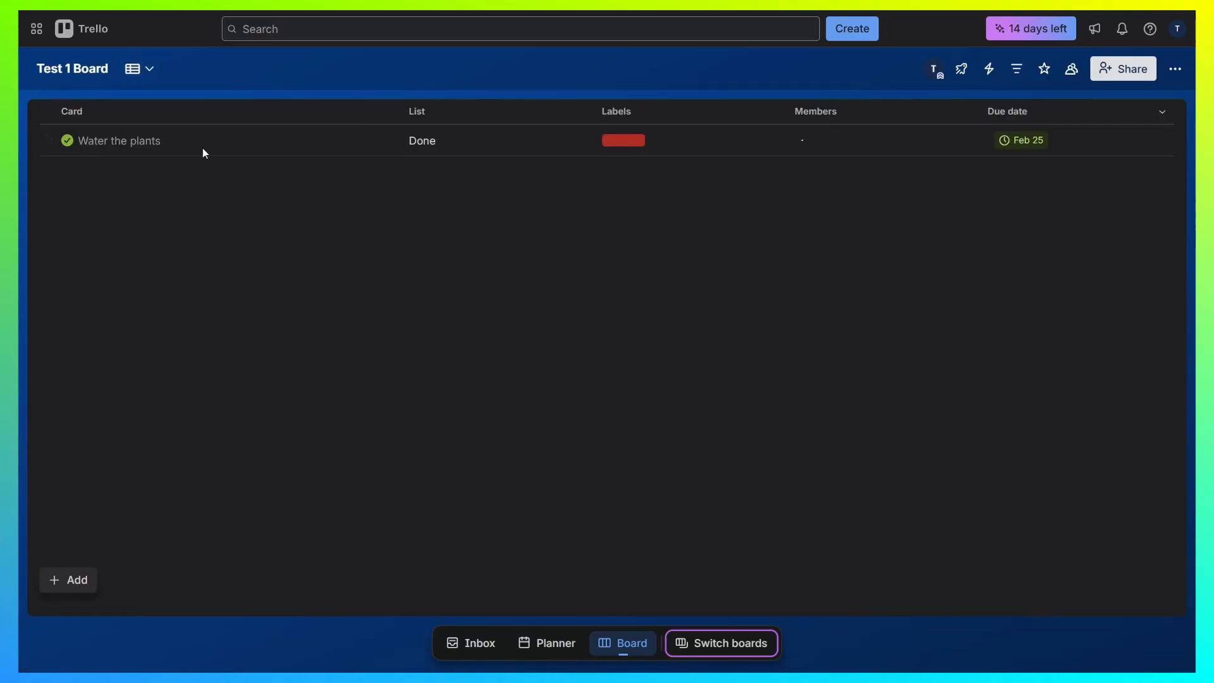
{"action": "left_click", "coordinate": [154, 70]}
{"action": "left_click", "coordinate": [206, 276]}
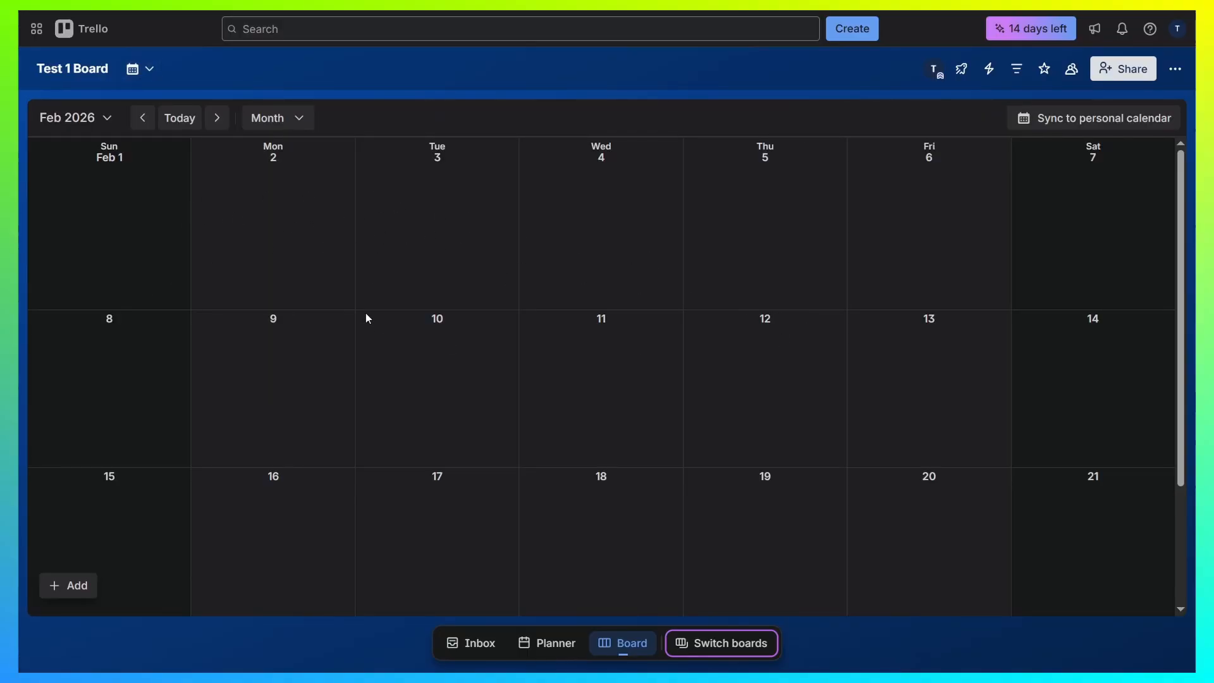
{"action": "scroll", "coordinate": [769, 280], "scroll_direction": "down", "scroll_amount": 3}
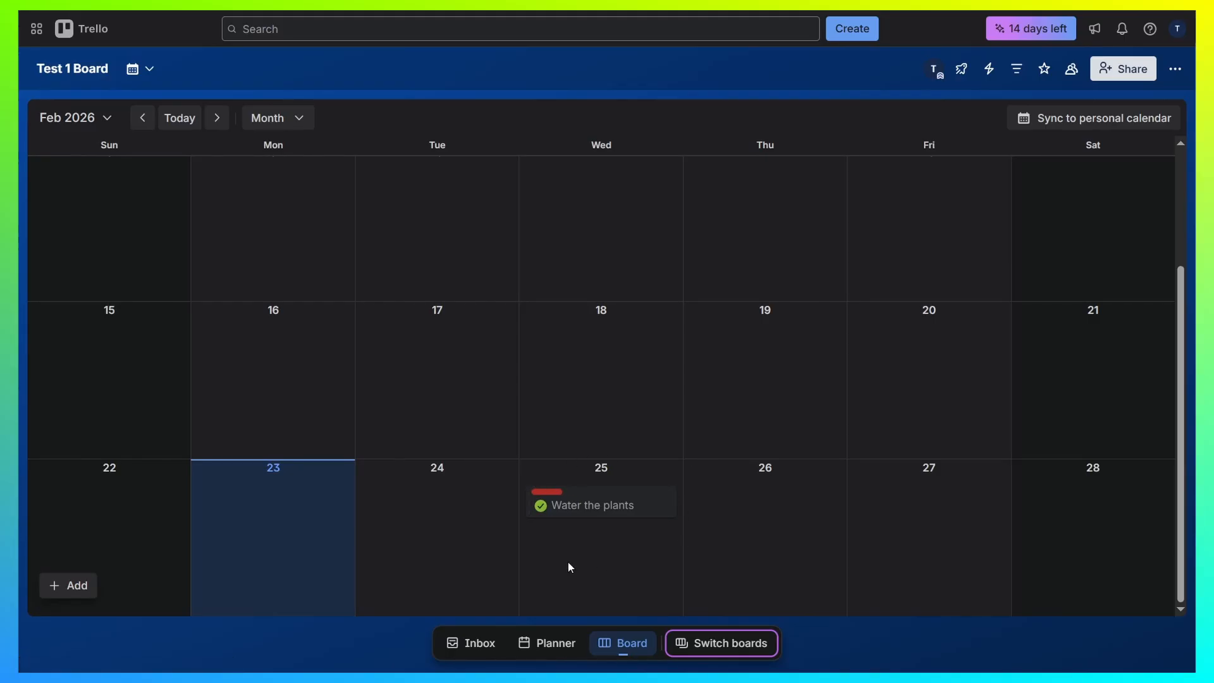
{"action": "scroll", "coordinate": [591, 279], "scroll_direction": "up", "scroll_amount": 3}
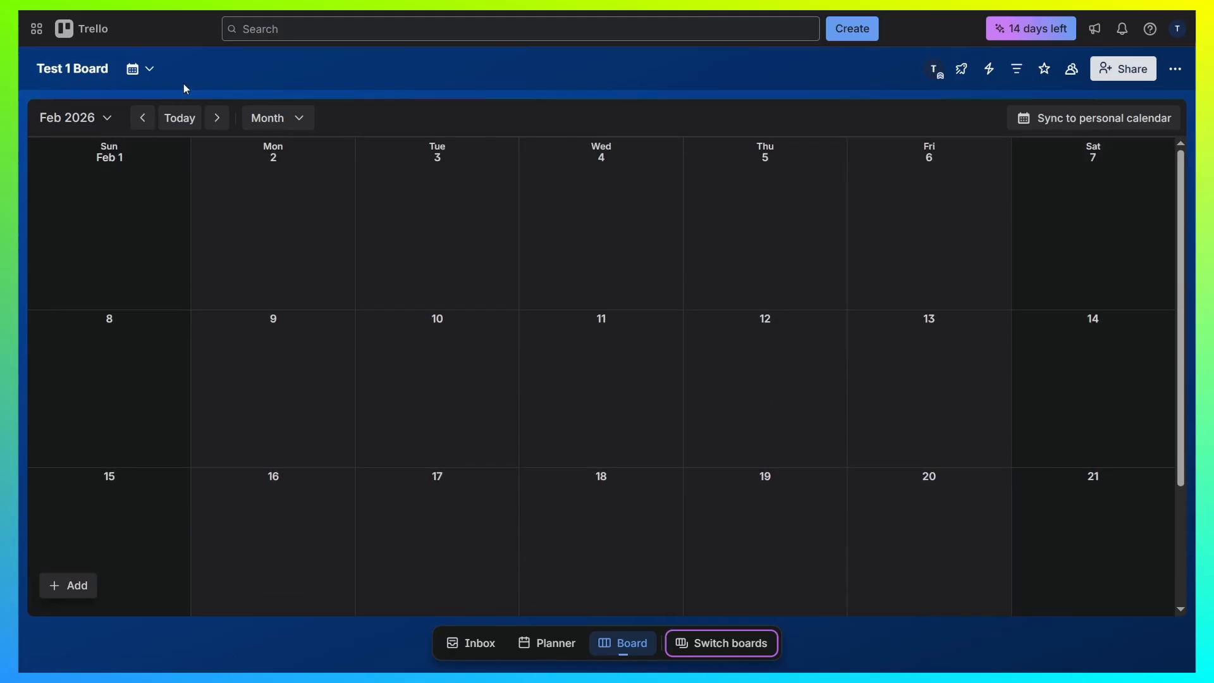
- View Test 1 Board as a dashboard and as a timeline, ending back in Board view
{"action": "left_click", "coordinate": [140, 68]}
{"action": "left_click", "coordinate": [216, 300]}
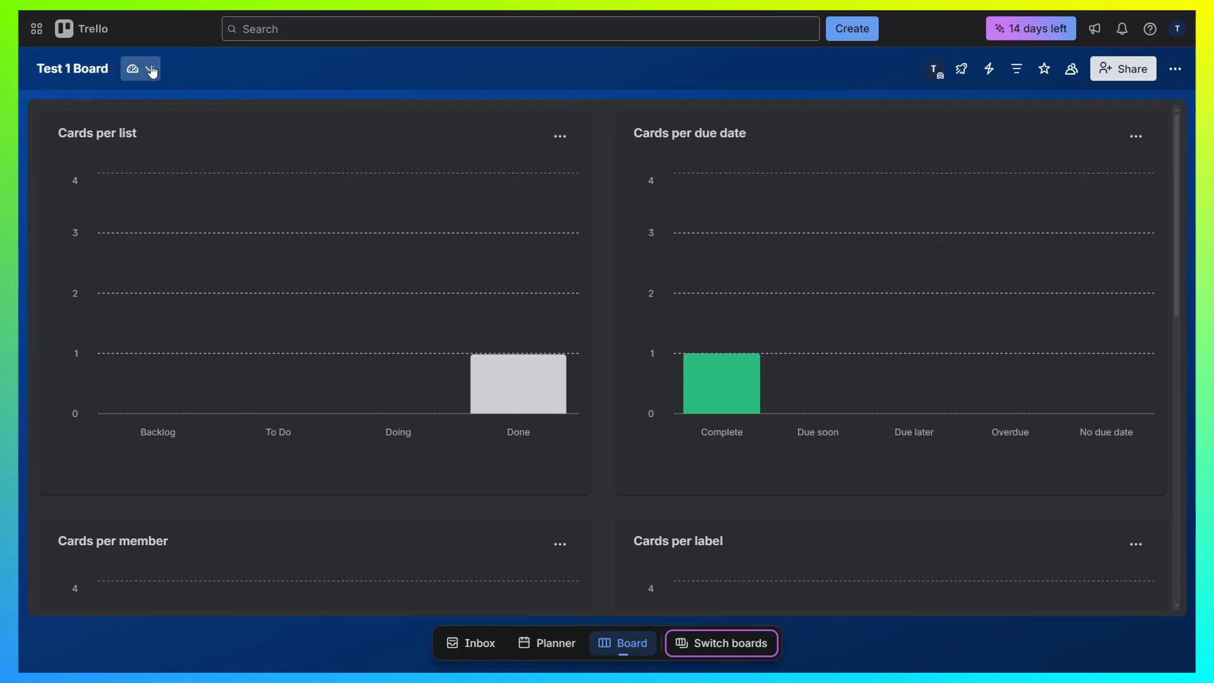
{"action": "left_click", "coordinate": [152, 71]}
{"action": "left_click", "coordinate": [205, 326]}
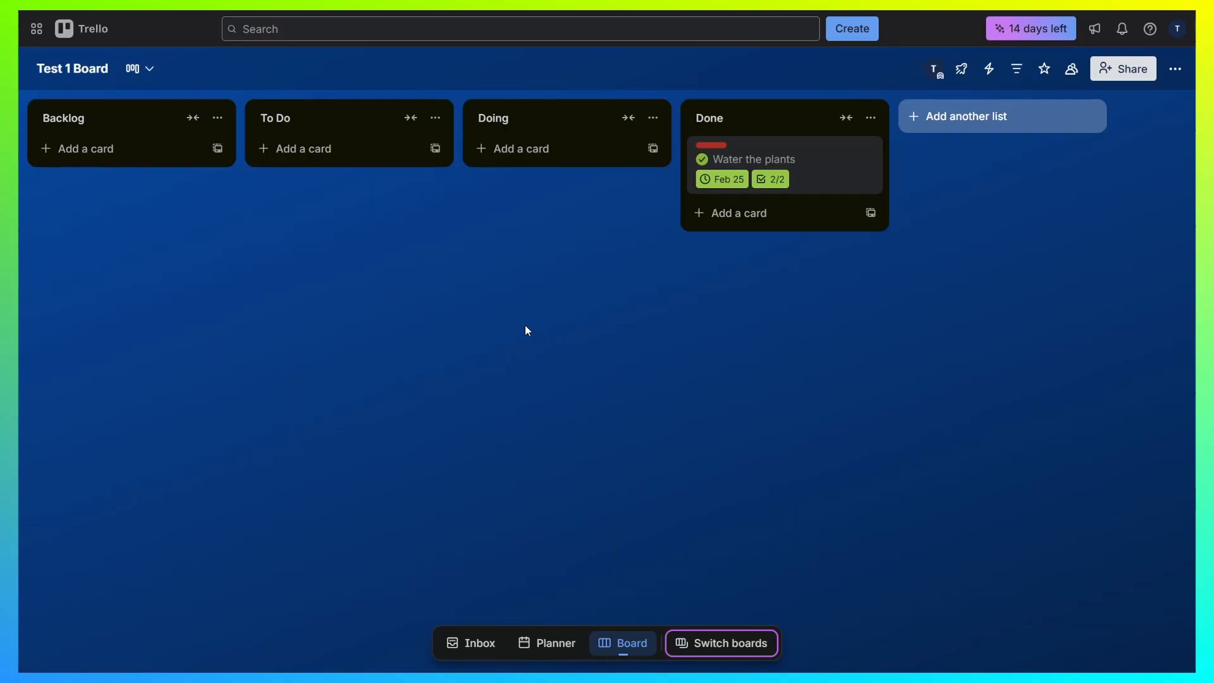
- Open the sharing options of Test 1 Board and examine the field for inviting people by email address or name
{"action": "left_click", "coordinate": [1128, 70]}
{"action": "left_click", "coordinate": [545, 123]}
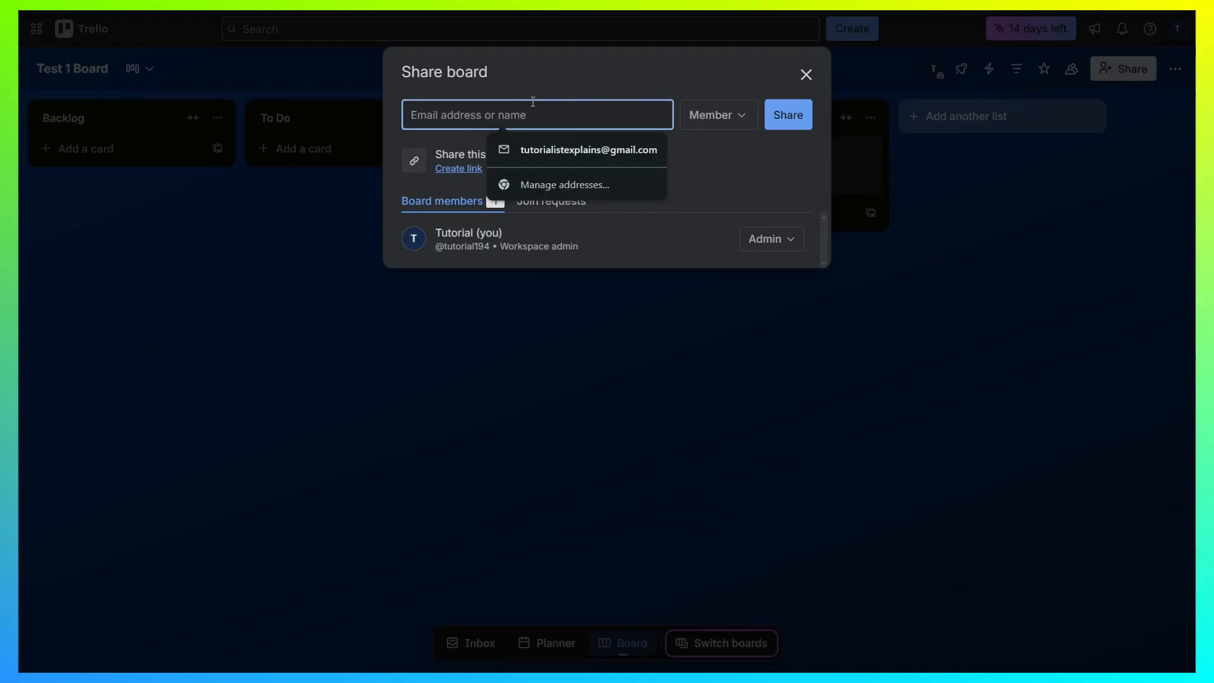
{"action": "left_click", "coordinate": [666, 85]}
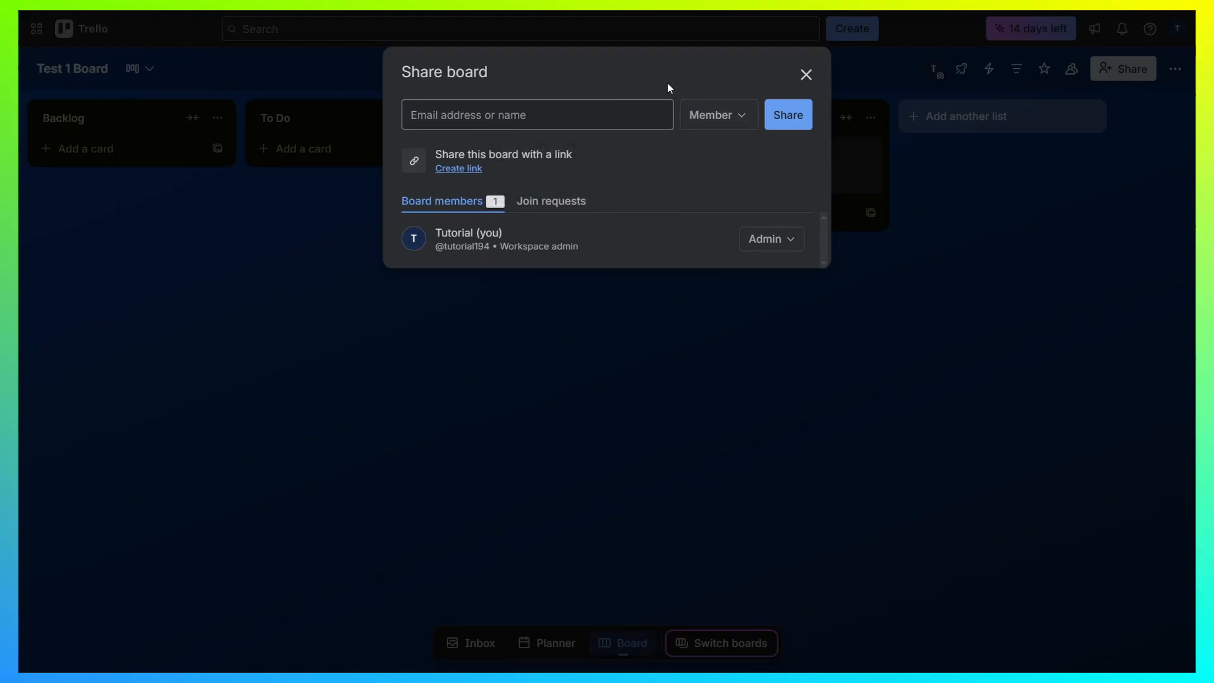
- Review the permission roles available for people invited to Test 1 Board, and close the board's sharing options
{"action": "left_click", "coordinate": [747, 119]}
{"action": "left_click", "coordinate": [796, 160]}
{"action": "left_click", "coordinate": [806, 75]}
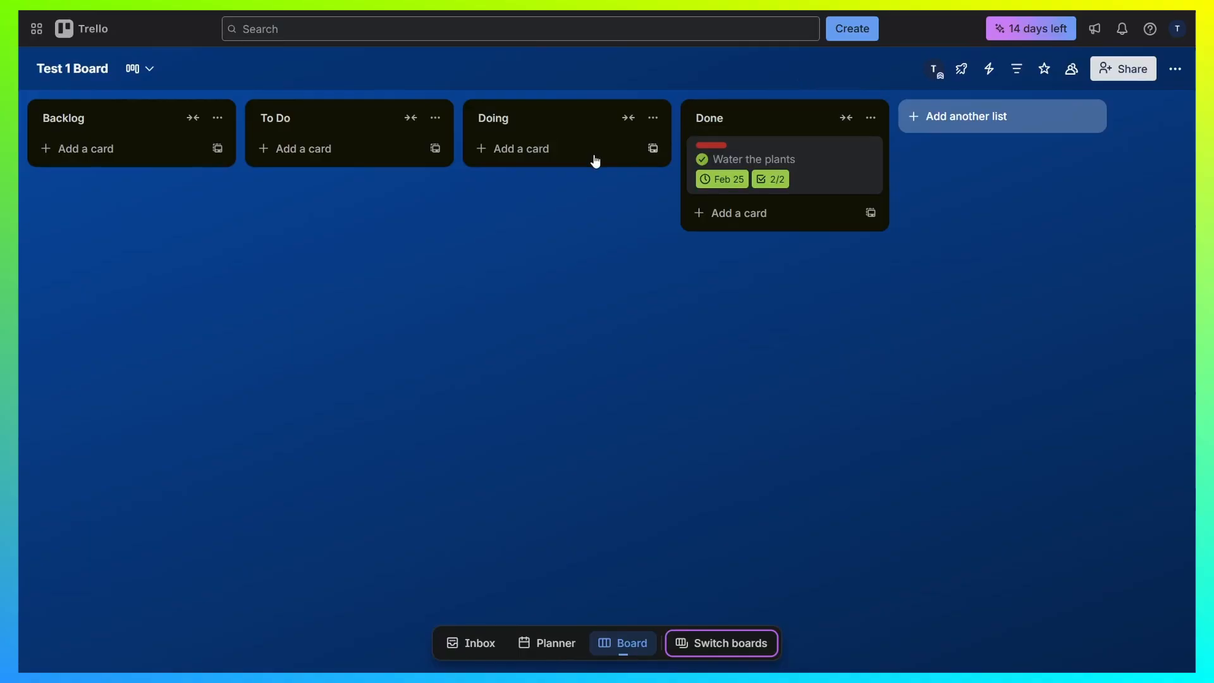
- From the boards overview, examine how to invite members to the Trello Workspace without inviting anyone, and return to Test 1 Board
{"action": "left_click", "coordinate": [85, 29]}
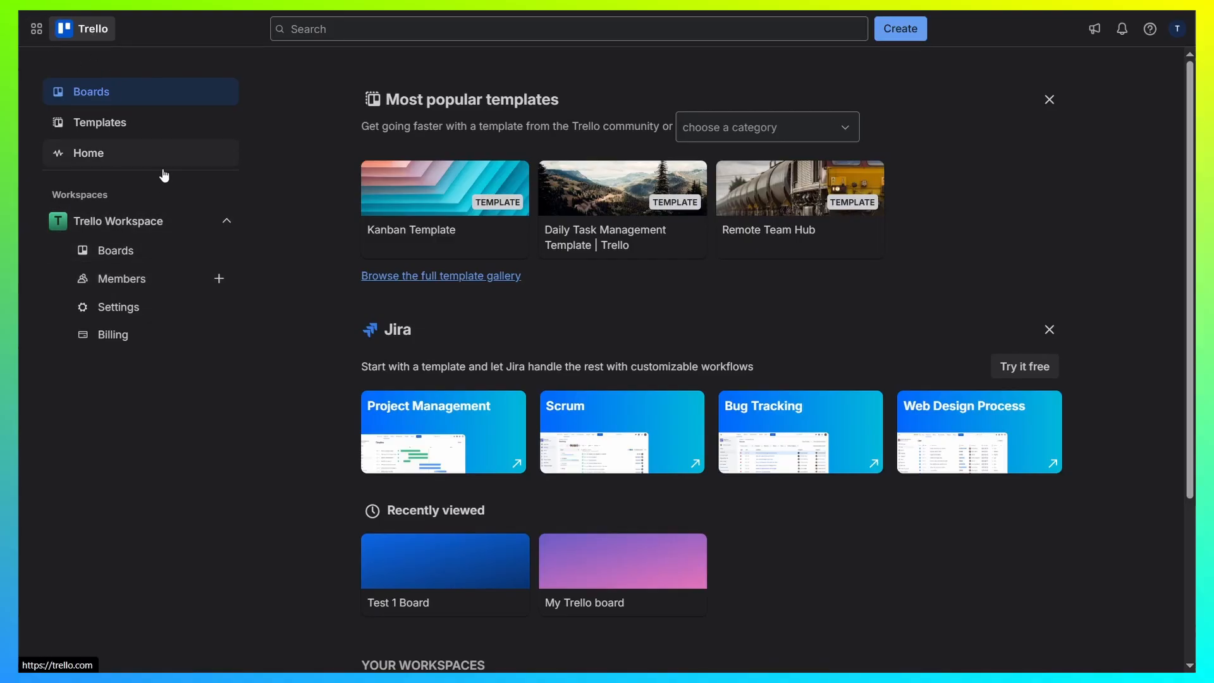
{"action": "left_click", "coordinate": [193, 278]}
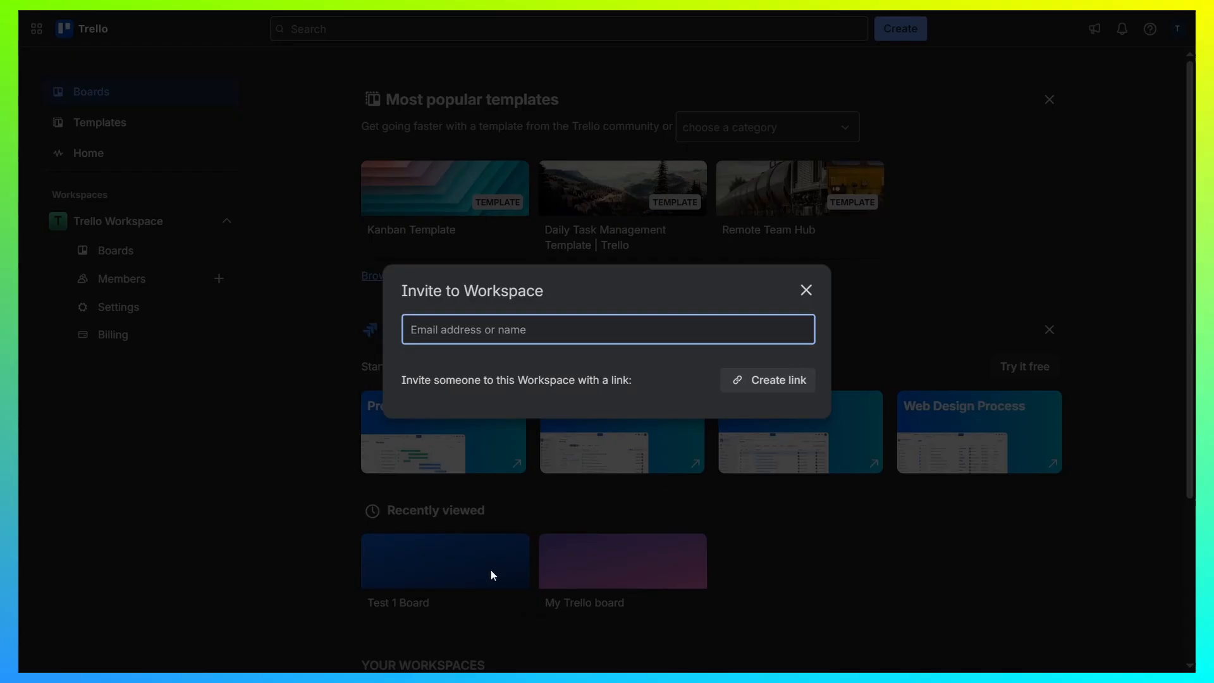
{"action": "left_click", "coordinate": [807, 291]}
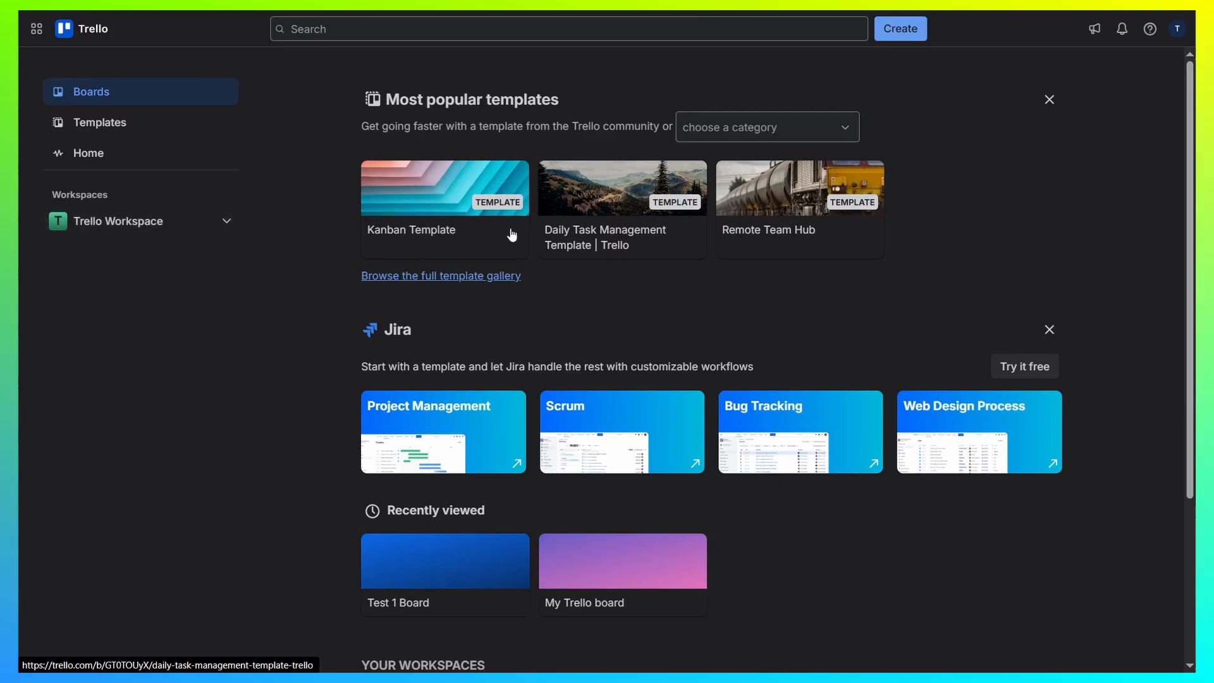
{"action": "left_click", "coordinate": [135, 233]}
{"action": "left_click", "coordinate": [445, 579]}
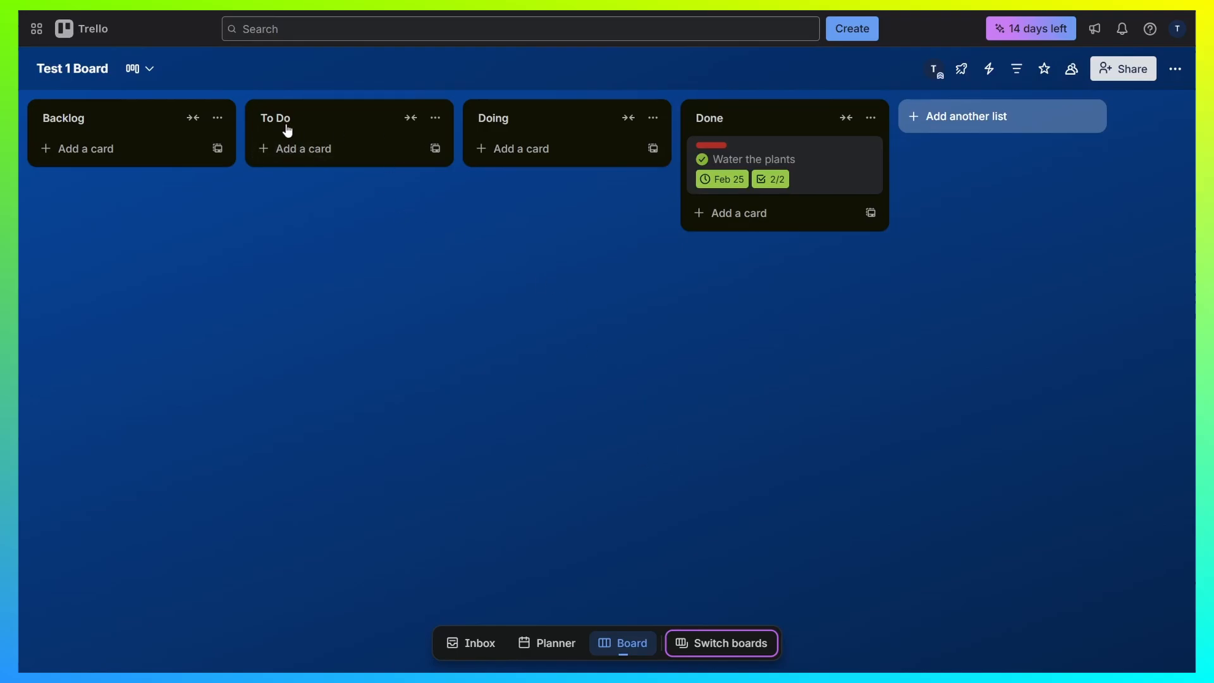
- Review the actions available for the To Do list, and open its title for editing without changing it
{"action": "left_click", "coordinate": [435, 117]}
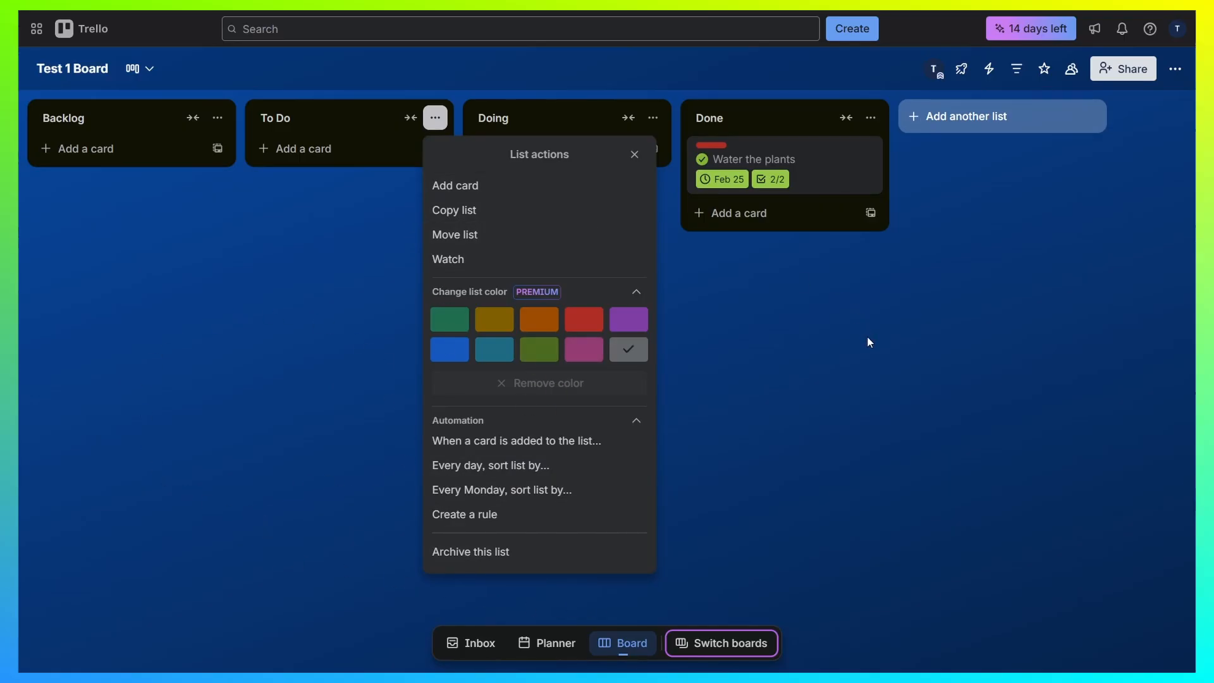
{"action": "left_click", "coordinate": [772, 393]}
{"action": "left_click", "coordinate": [281, 114]}
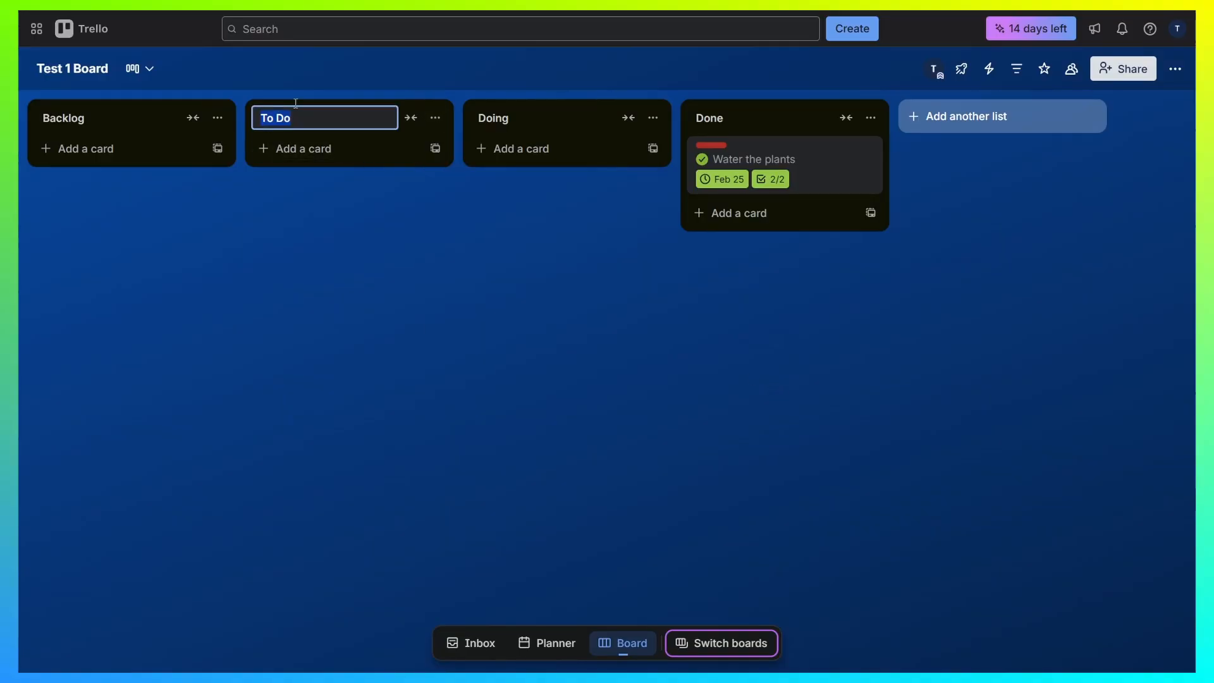
{"action": "left_click", "coordinate": [497, 337]}
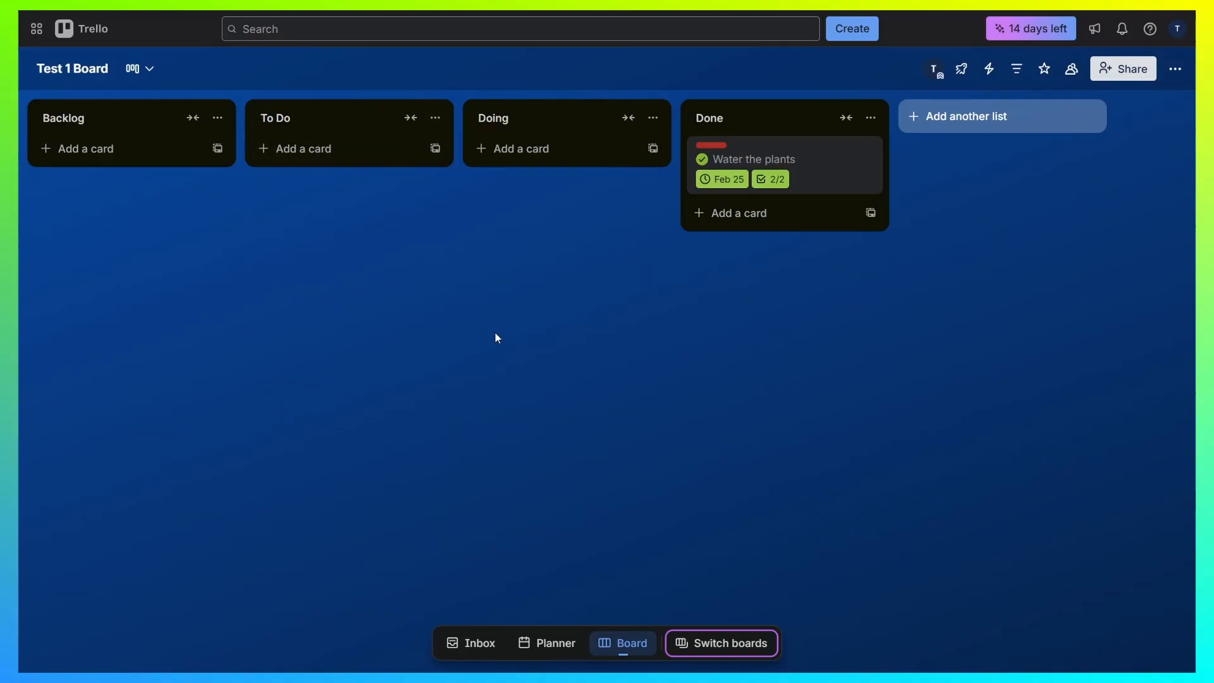